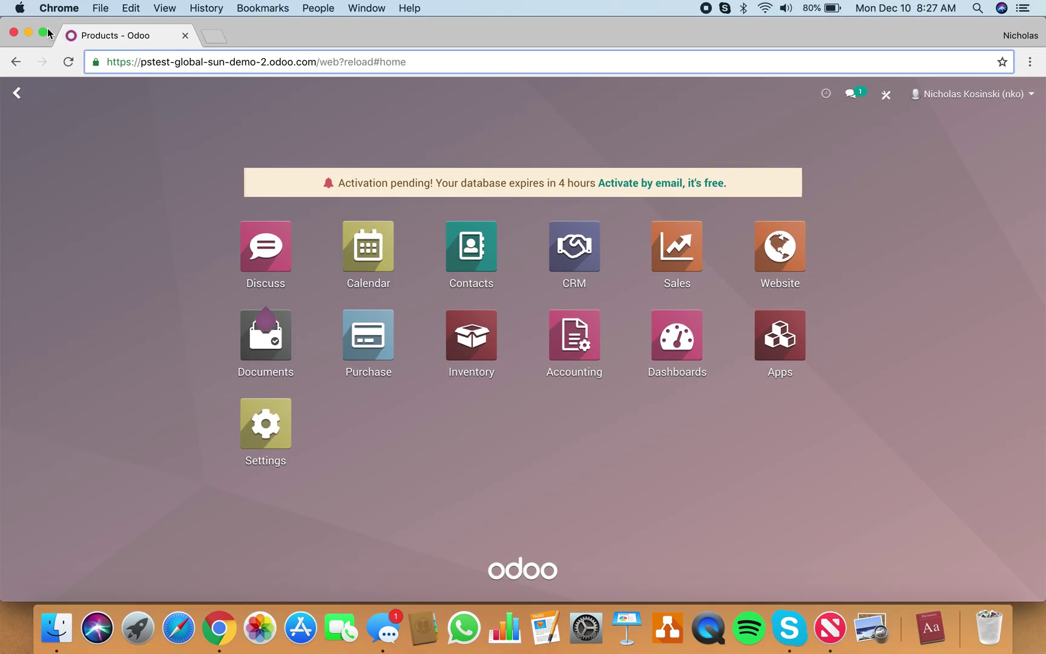
Step: Maximize the Chrome window and open the Purchase app's Requests for Quotation list
click(44, 33)
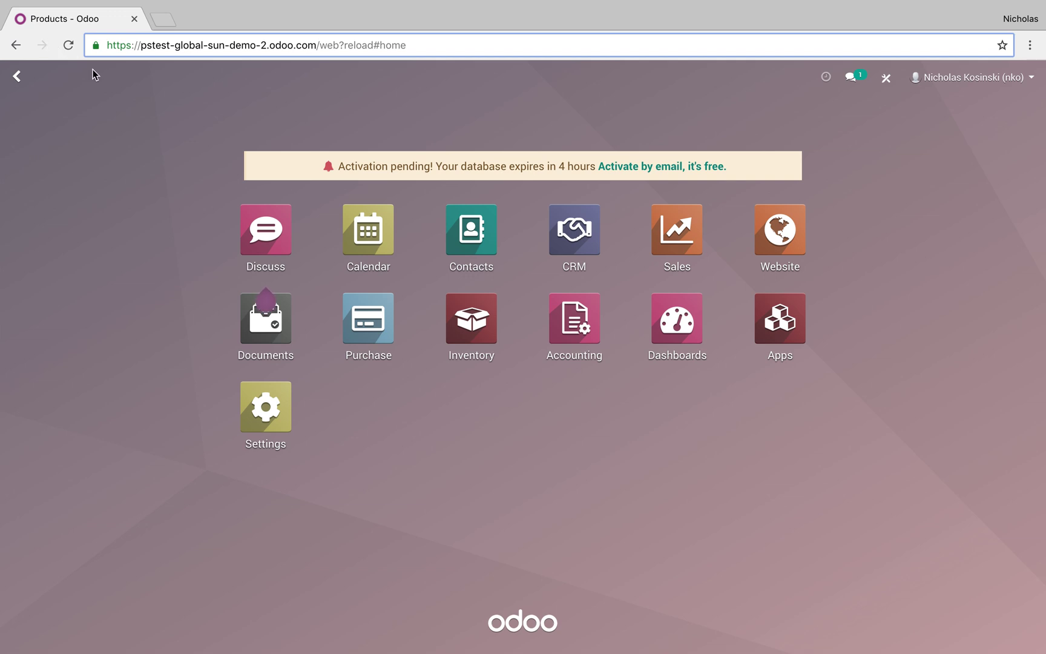
click(381, 335)
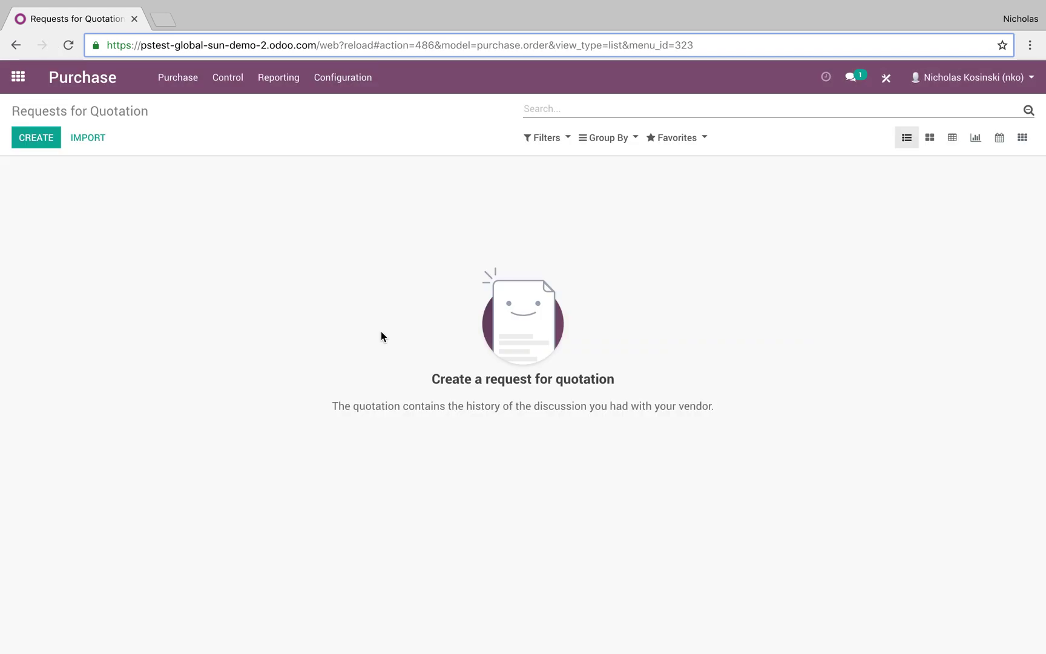
Step: Create a new RFQ for Vendor X with one Product X line at 12.50 plus 15% tax
click(38, 144)
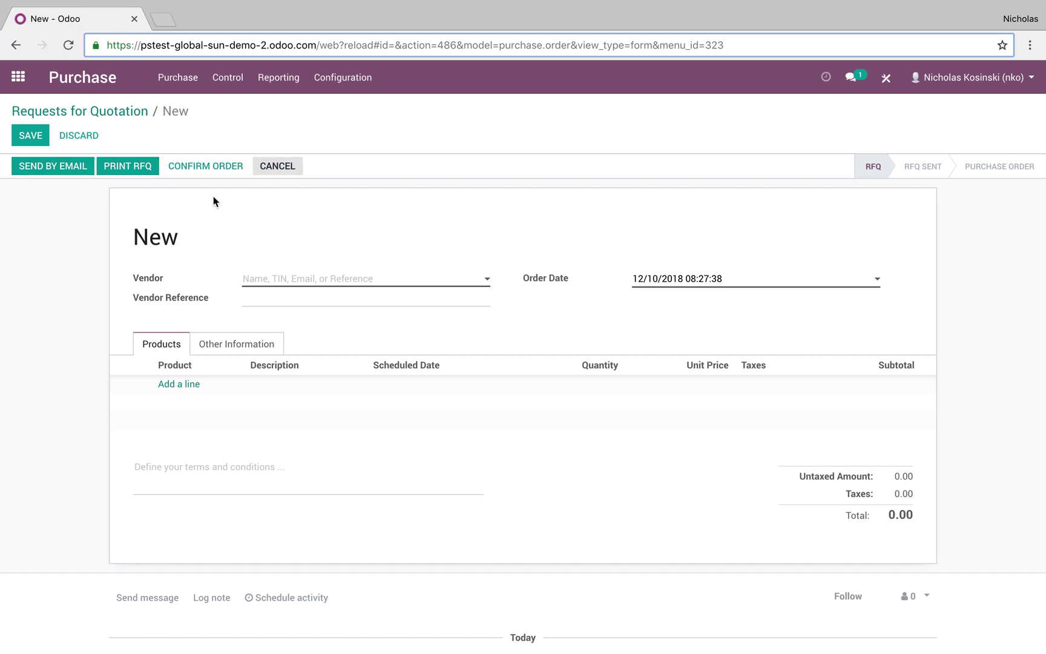
click(295, 279)
click(325, 304)
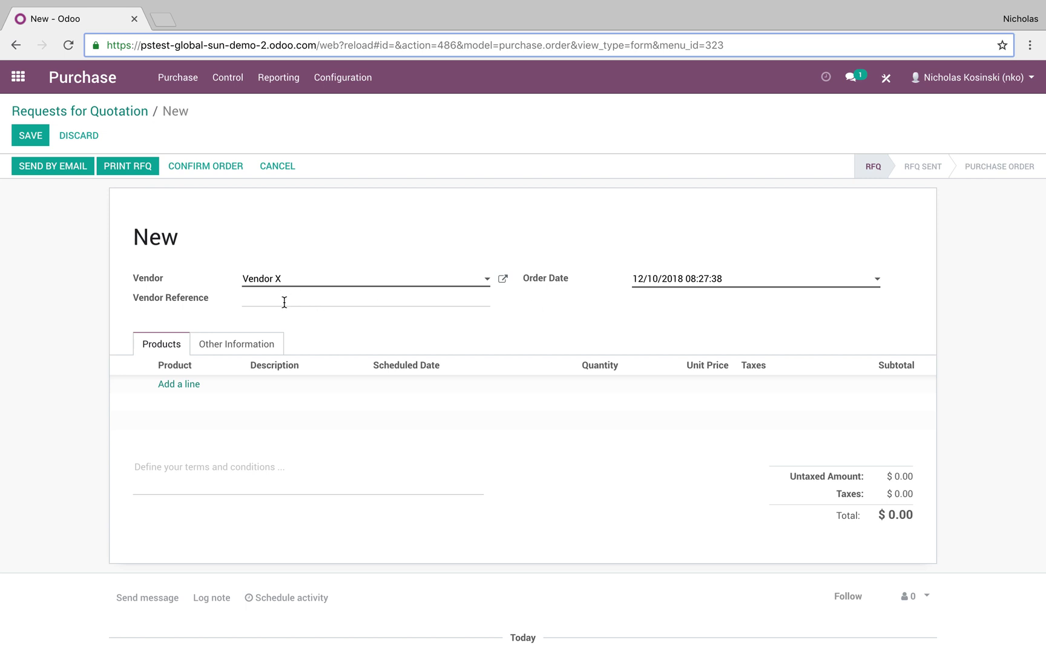
click(195, 384)
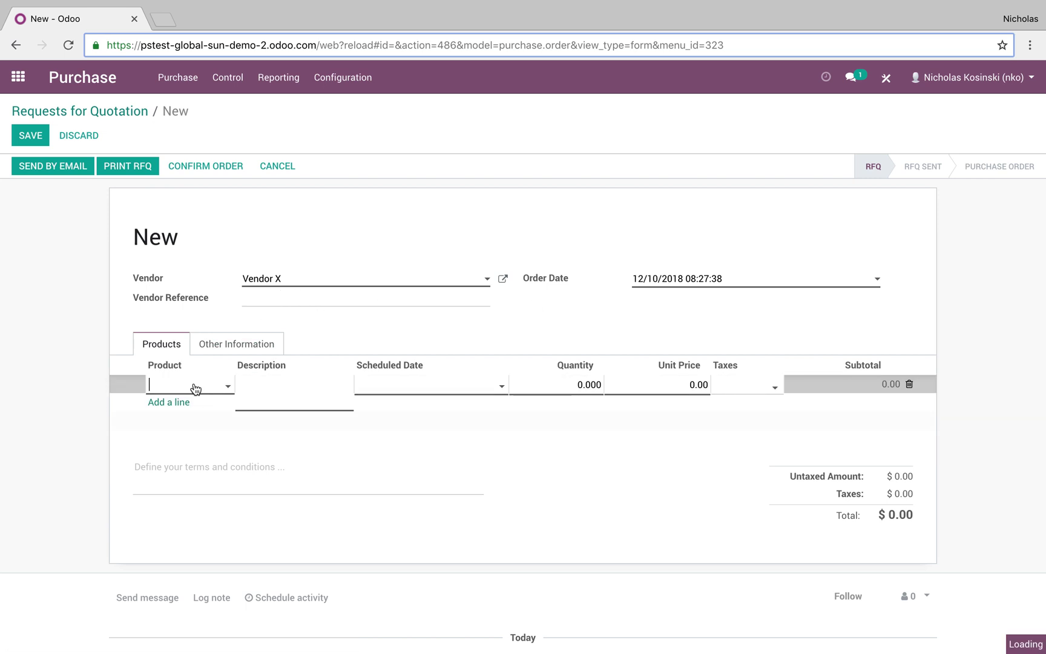
click(222, 404)
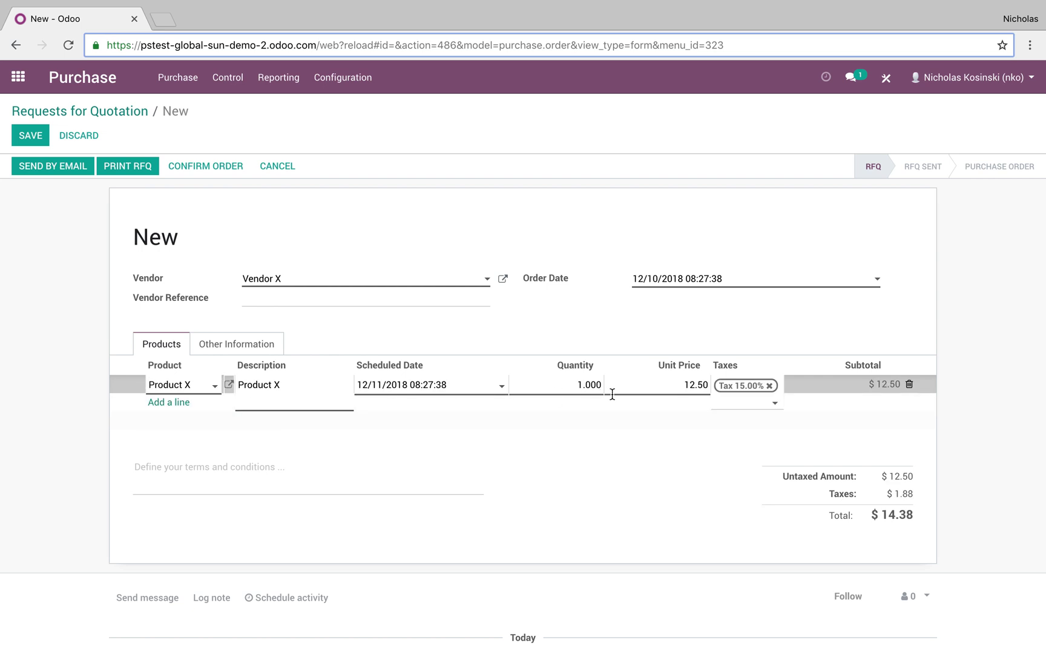
Step: On Product X's Purchase tab, change the Vendor X price to 11.00 with minimum quantity 10
click(229, 387)
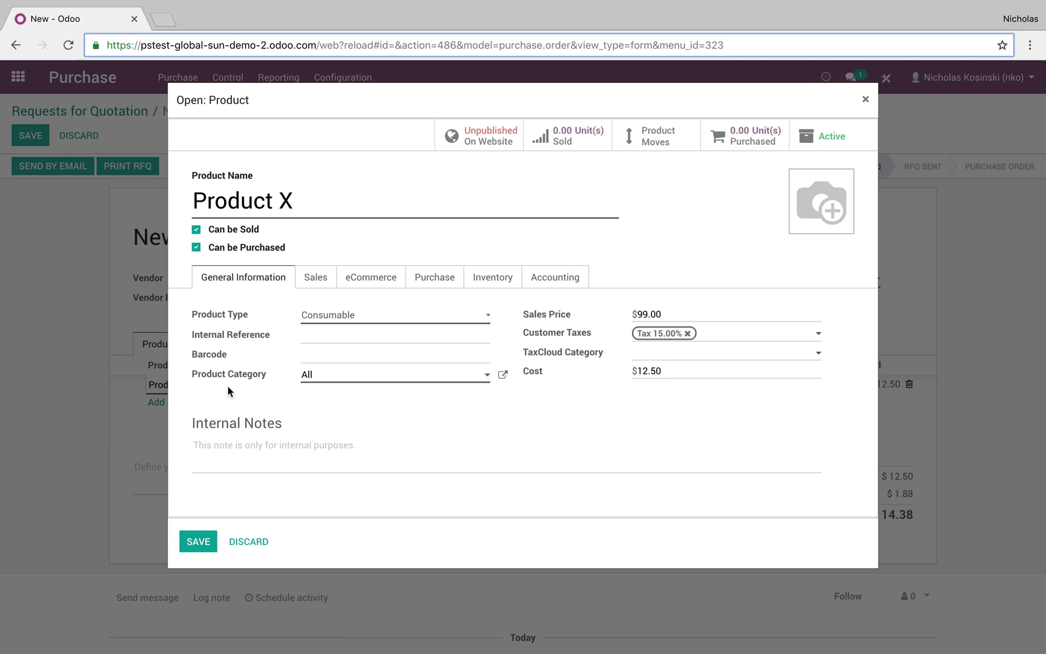
click(454, 284)
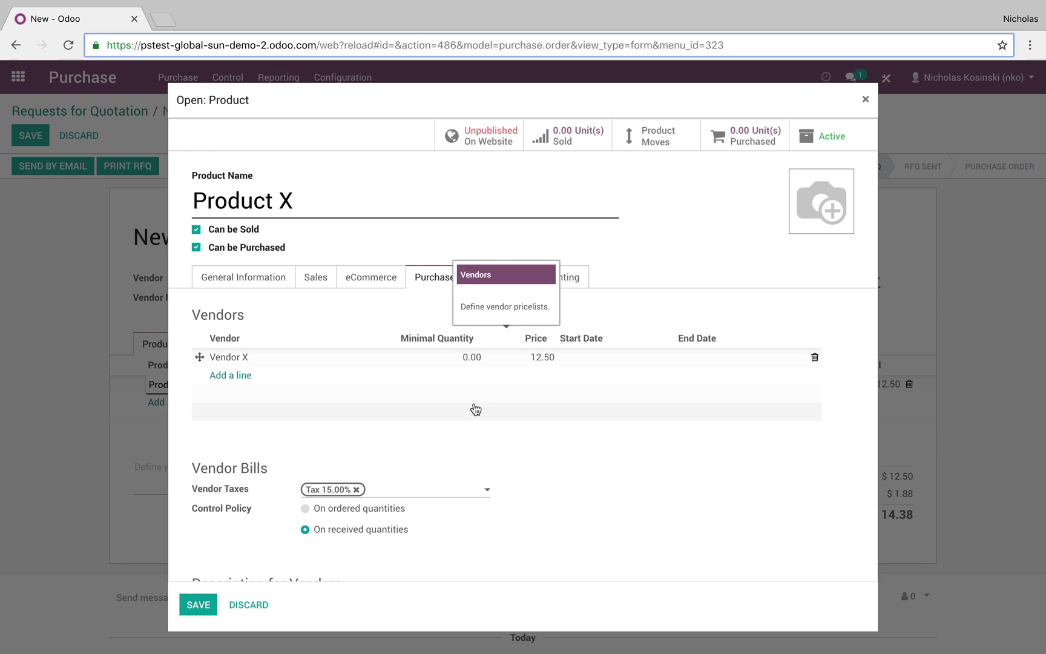
click(493, 358)
click(329, 203)
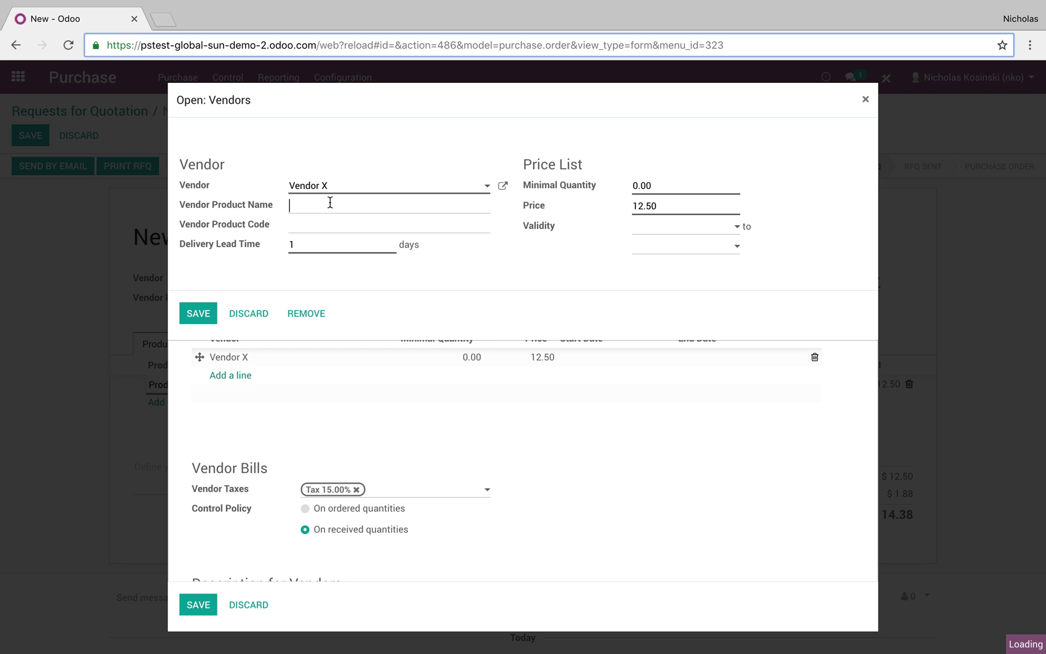
click(330, 229)
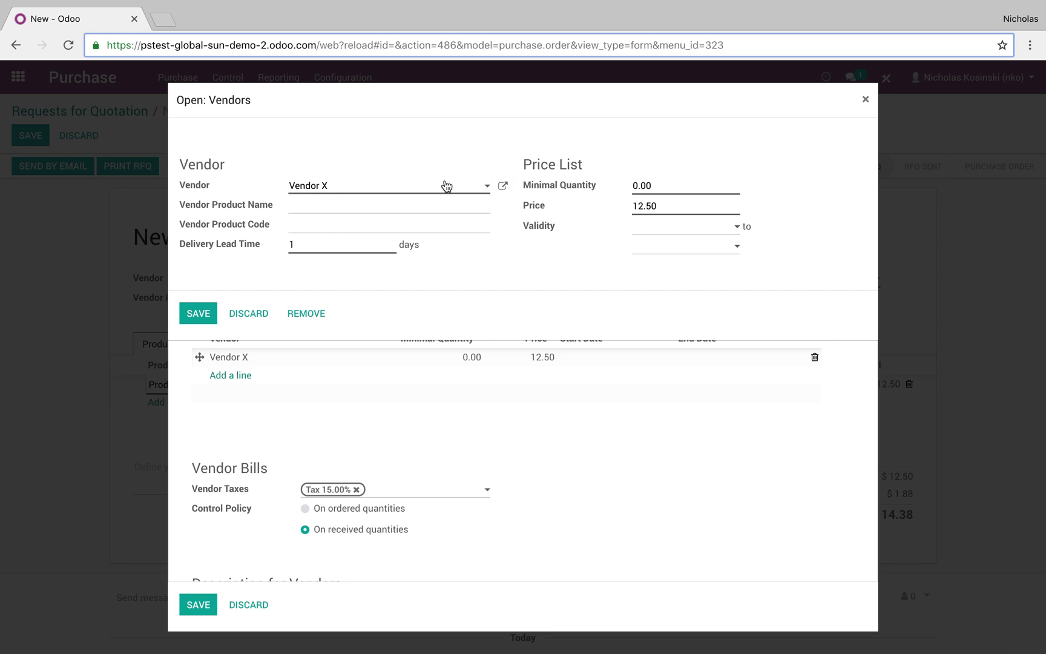
click(637, 193)
text(10)
click(662, 204)
drag(662, 205, 589, 205)
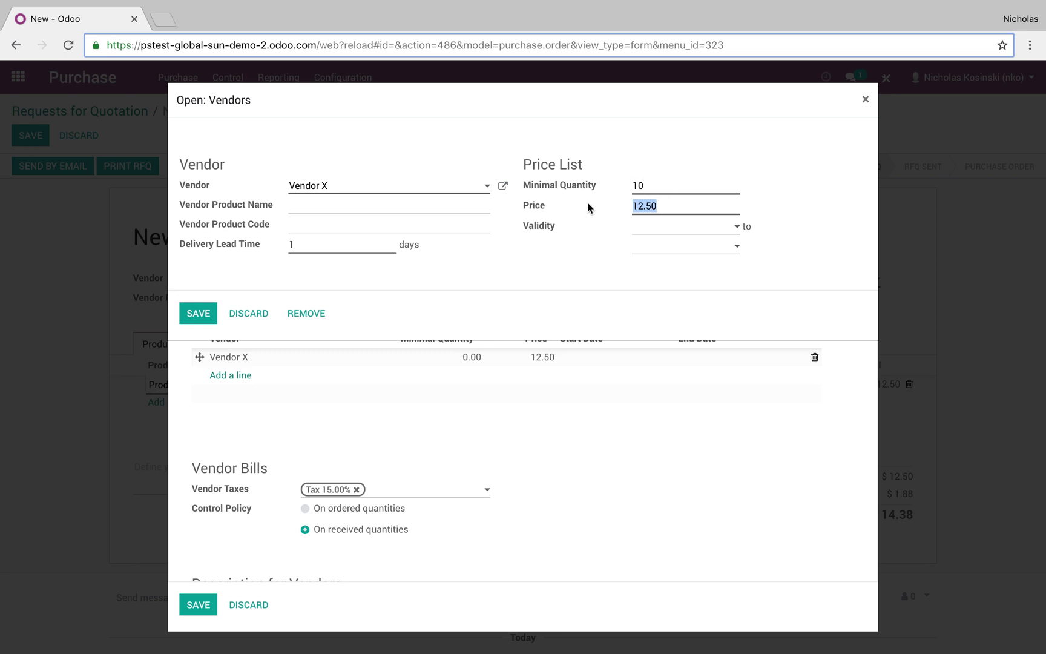
text(11.00)
click(203, 307)
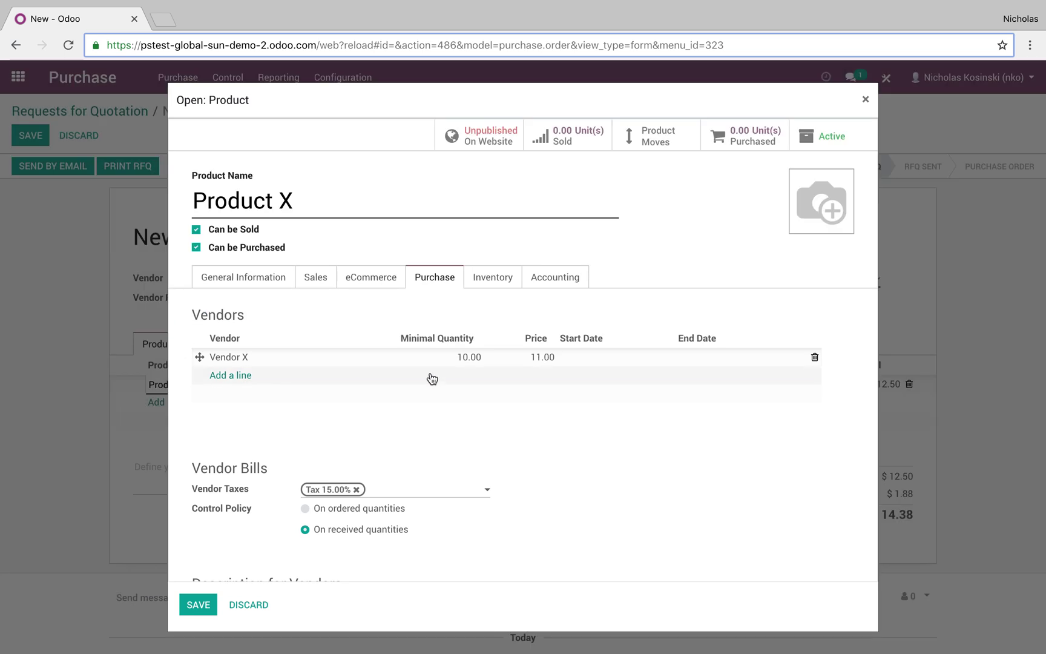
Step: Add a second Vendor X price of 10.00 with no minimum and save Product X
click(216, 375)
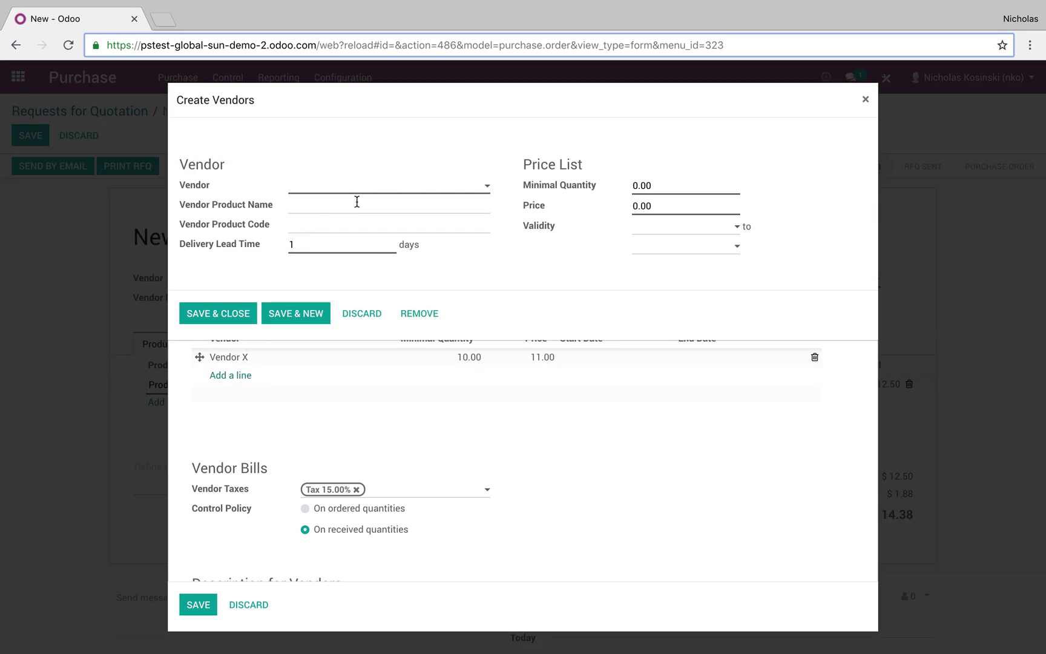
click(348, 188)
click(354, 205)
click(659, 205)
text(10)
click(242, 308)
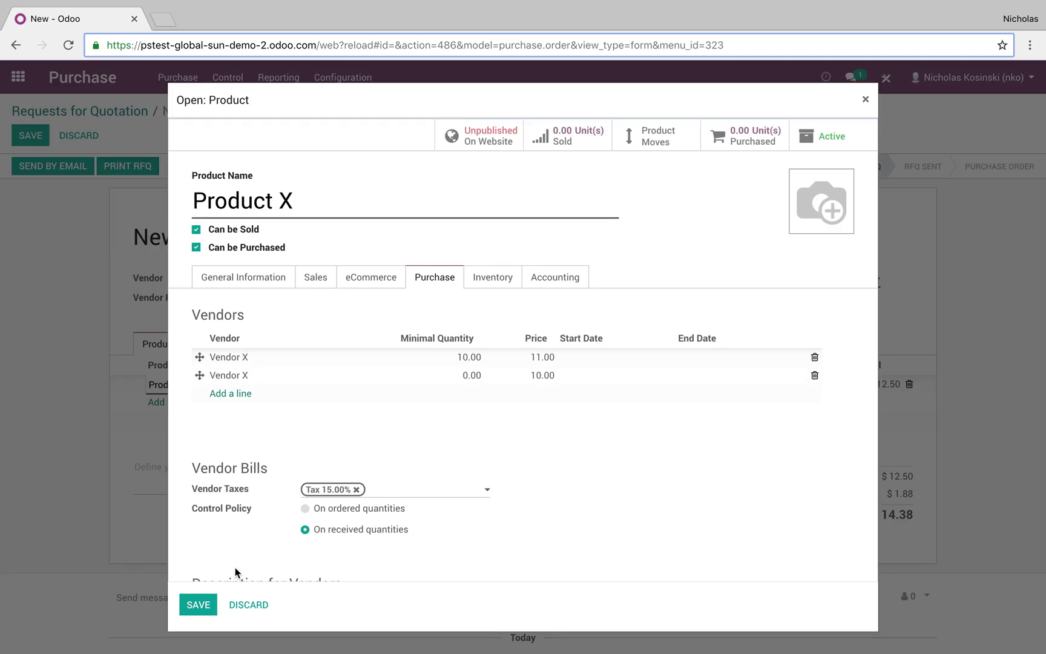
click(198, 604)
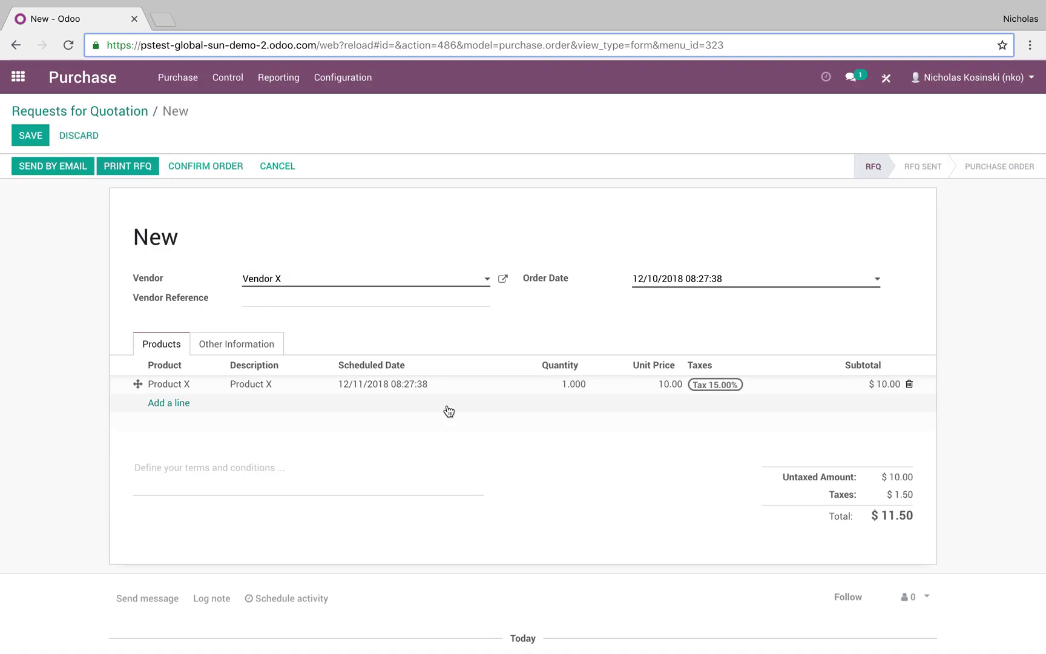
Step: Test the price breaks by setting the line quantity to 11, then 9, then 1
click(567, 387)
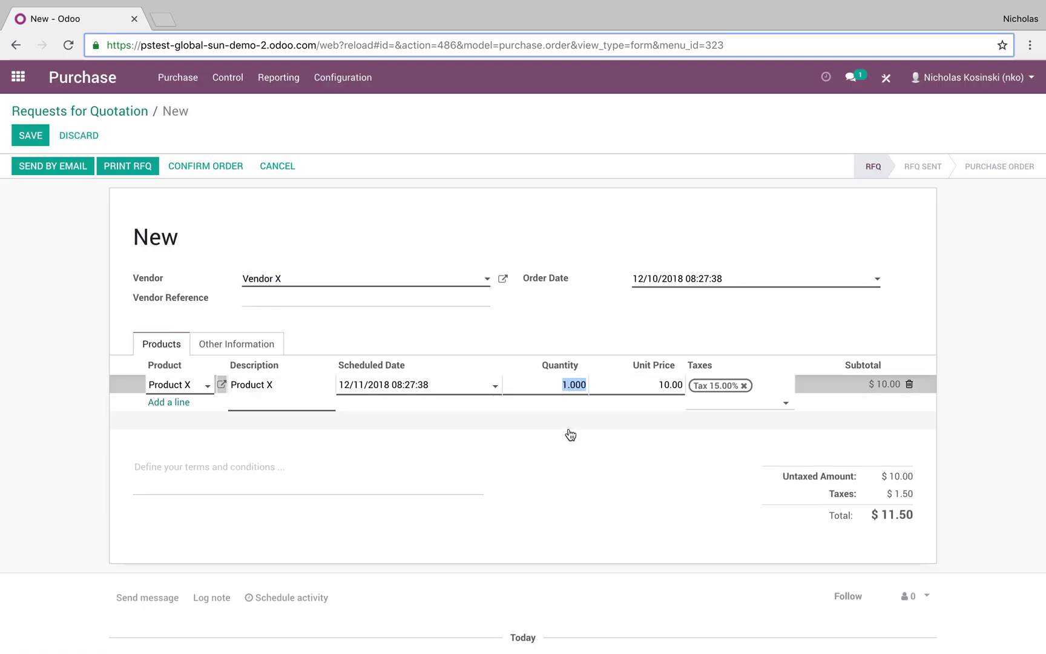
text(11)
click(638, 509)
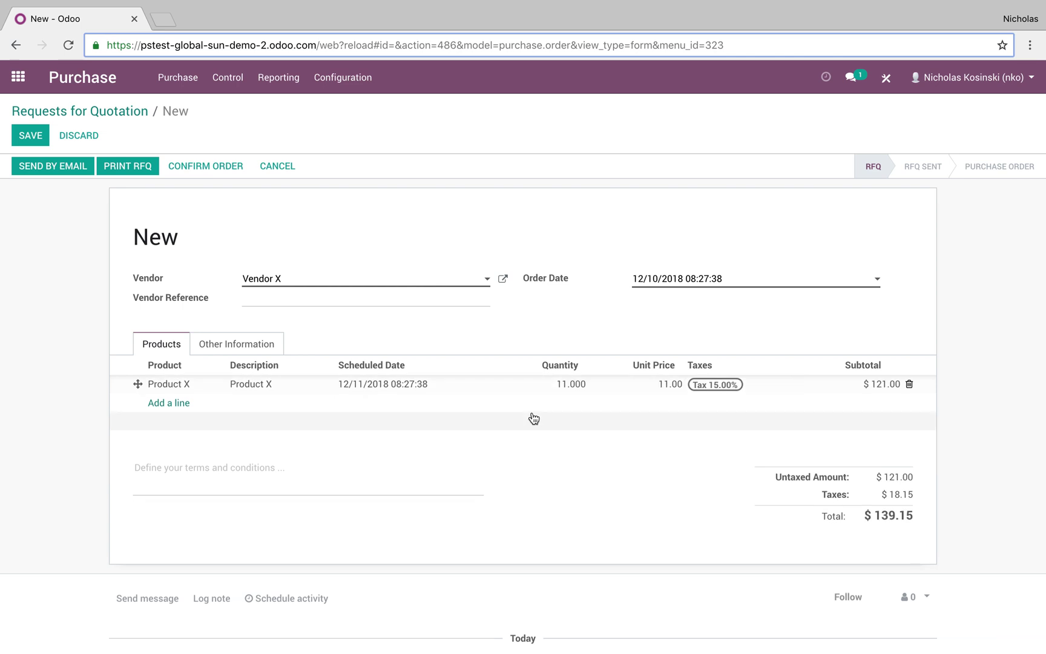
click(563, 387)
text(9)
click(602, 455)
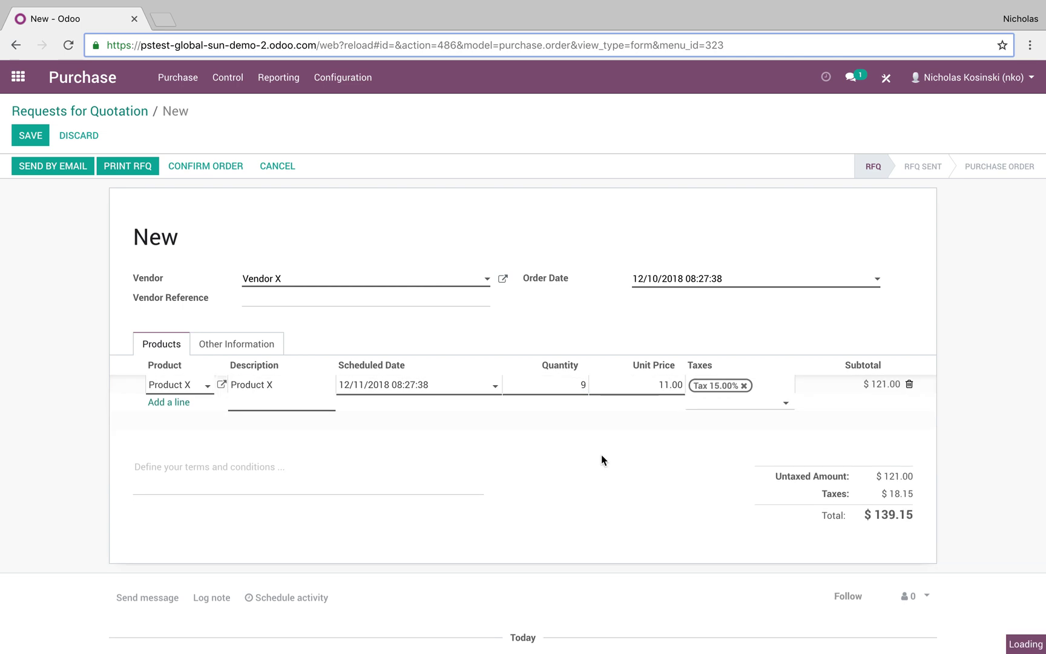
click(572, 387)
text(1)
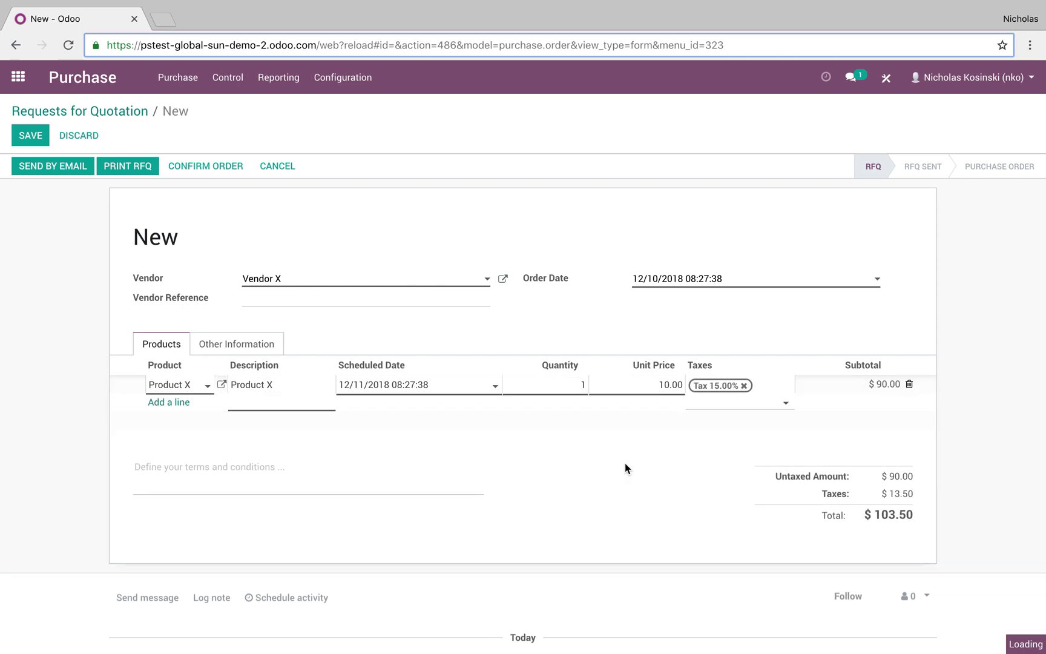
click(626, 467)
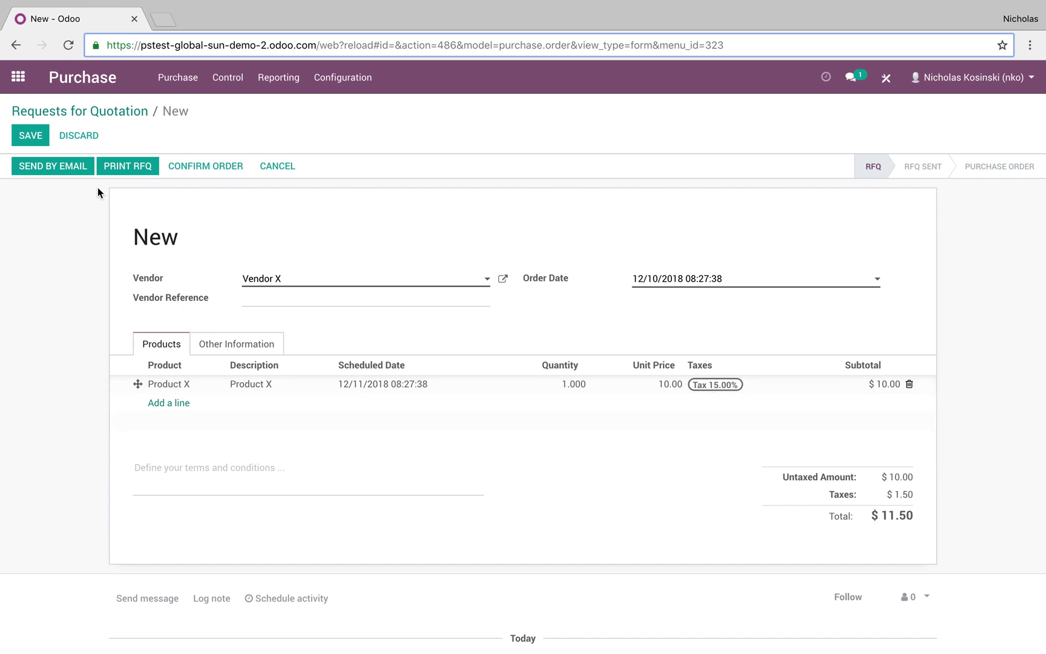
Step: Save the quotation as PO00001 with 1 Product X at 10.00 and close the OdooBot chat
click(37, 137)
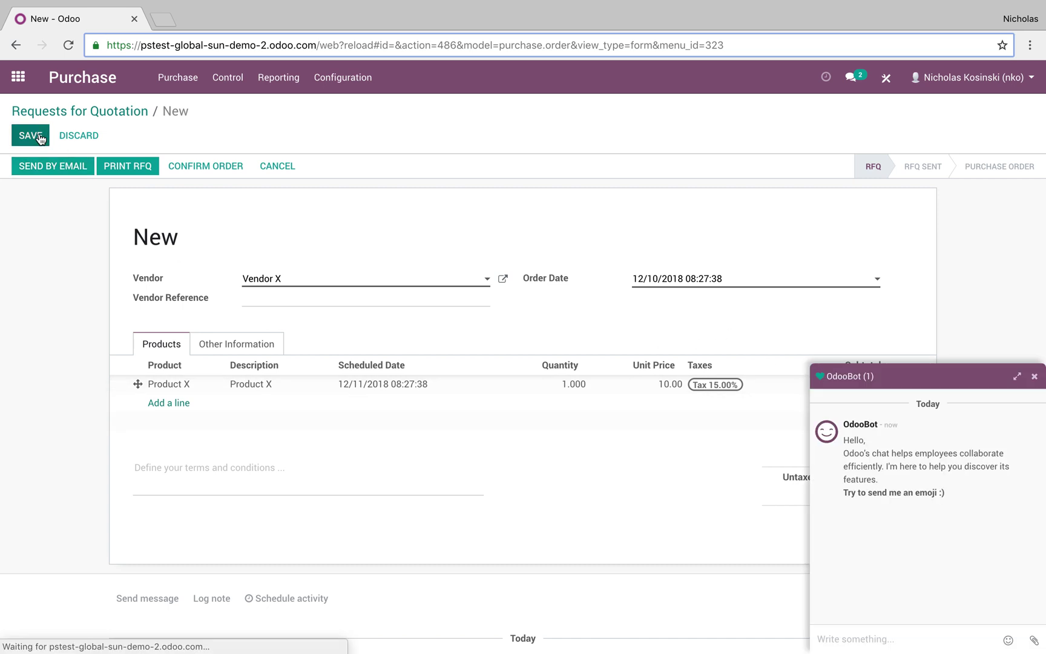
click(1034, 376)
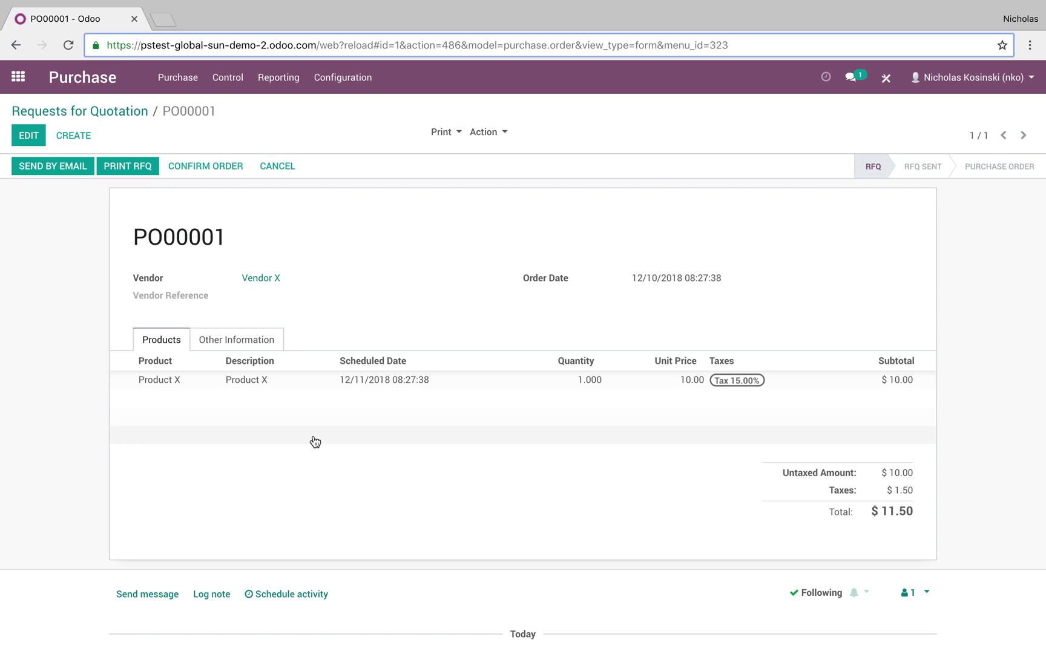
scroll(313, 435, down, 2)
scroll(313, 440, up, 2)
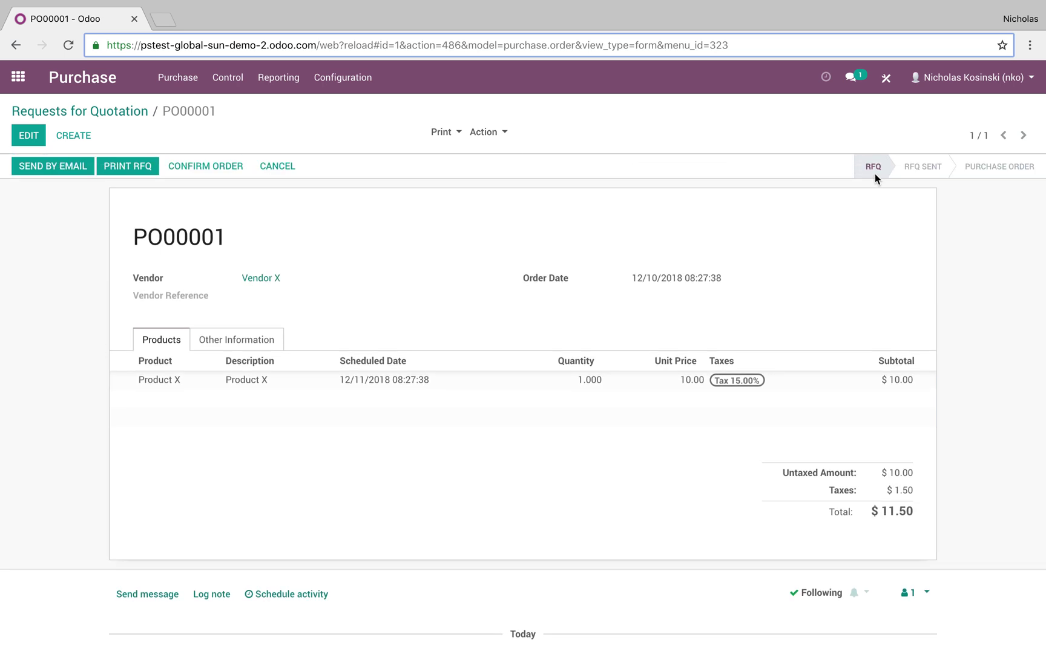
click(67, 168)
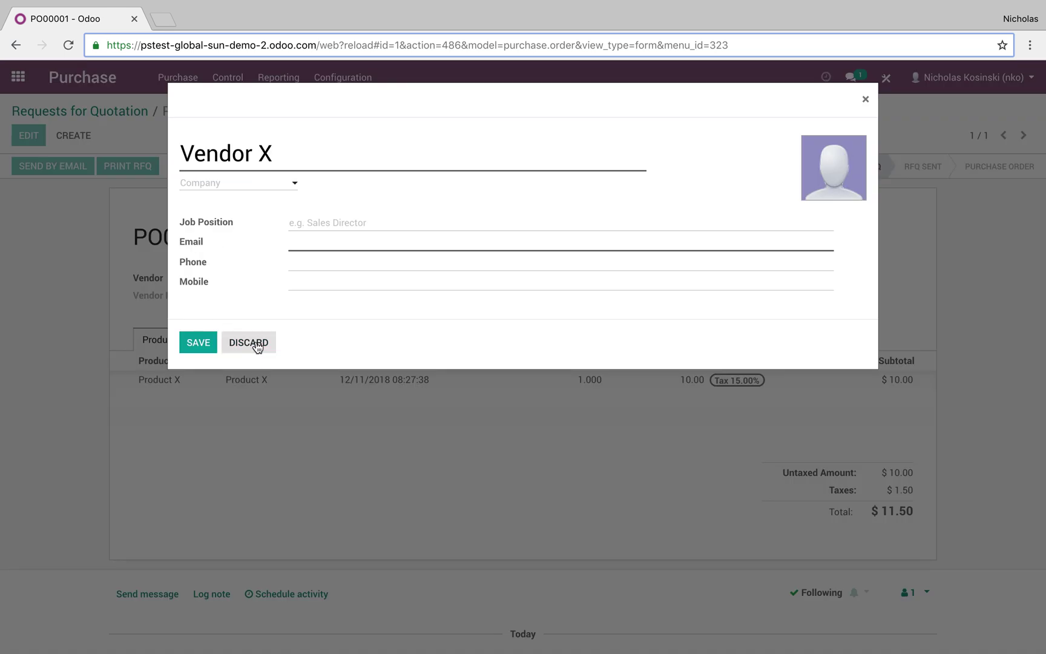
Step: Fill in Vendor X's e-mail address and save the contact details
click(328, 245)
text(n)
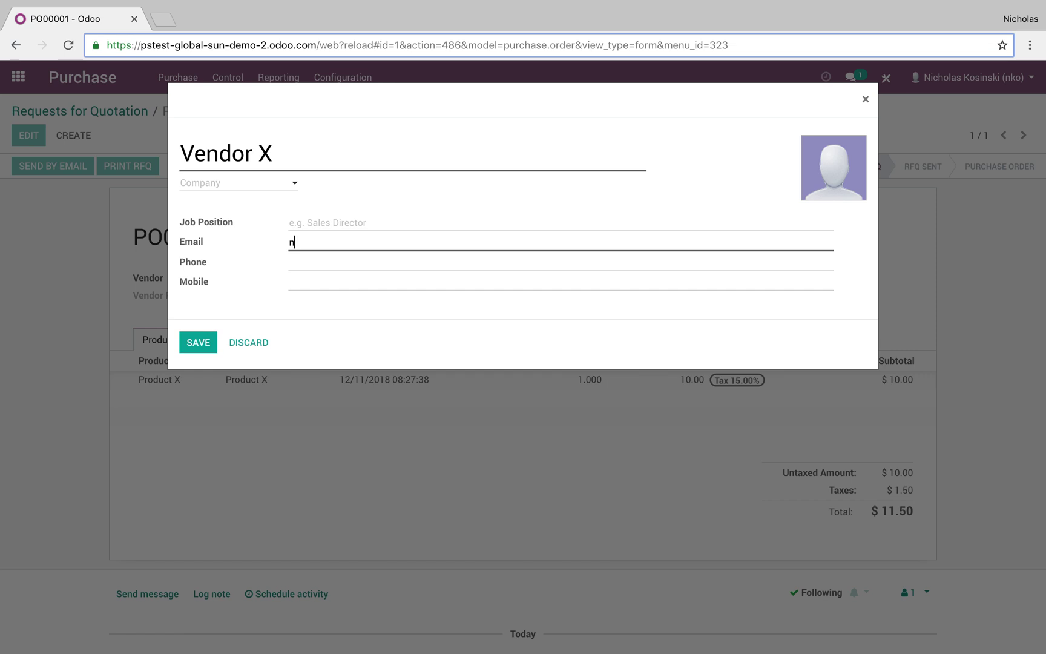
text(@n.om)
click(198, 342)
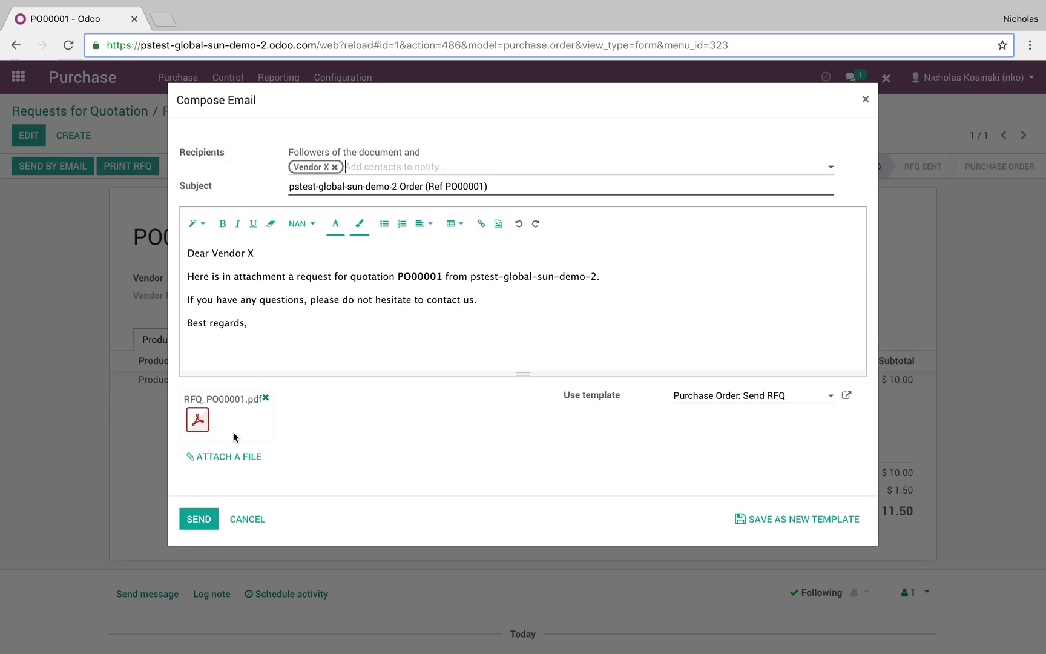
Step: Check the attached RFQ_PO00001.pdf, then send the RFQ e-mail to Vendor X
click(208, 427)
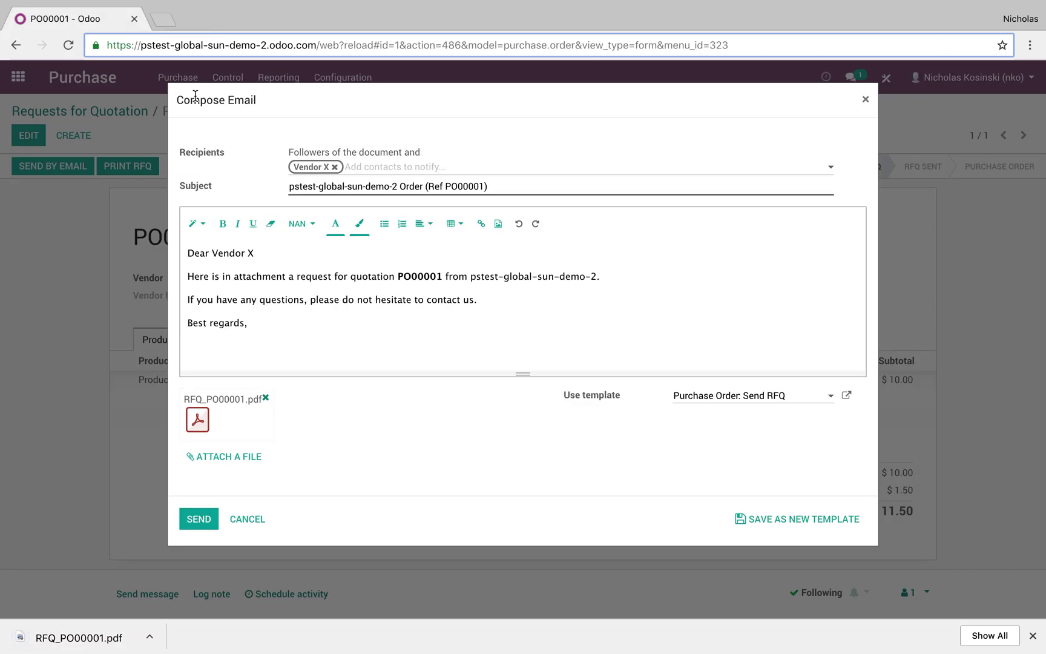
click(92, 638)
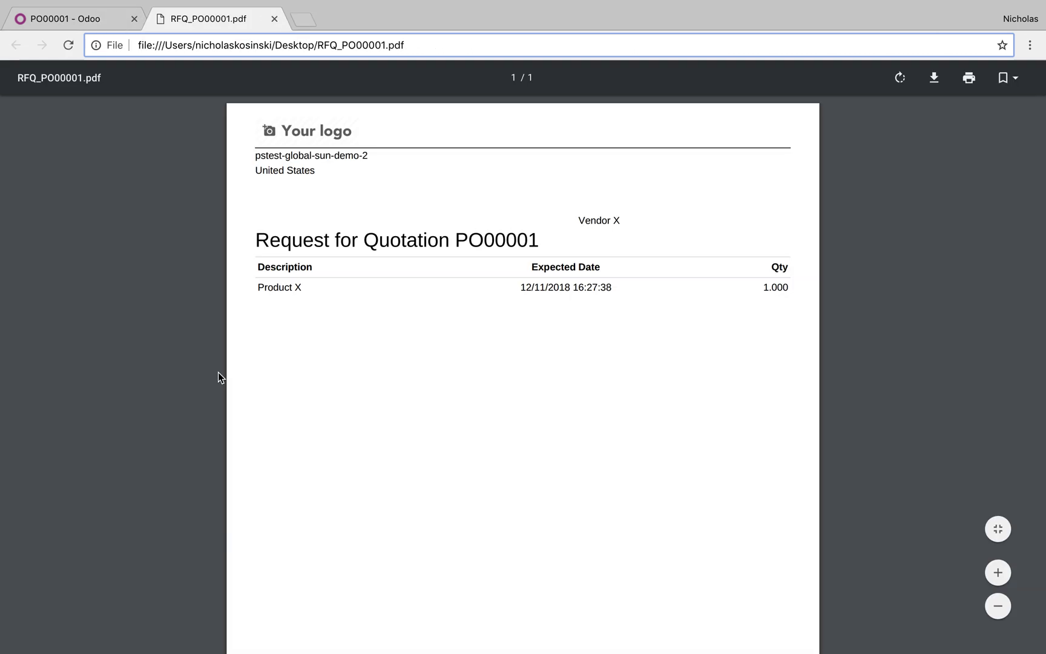
click(274, 18)
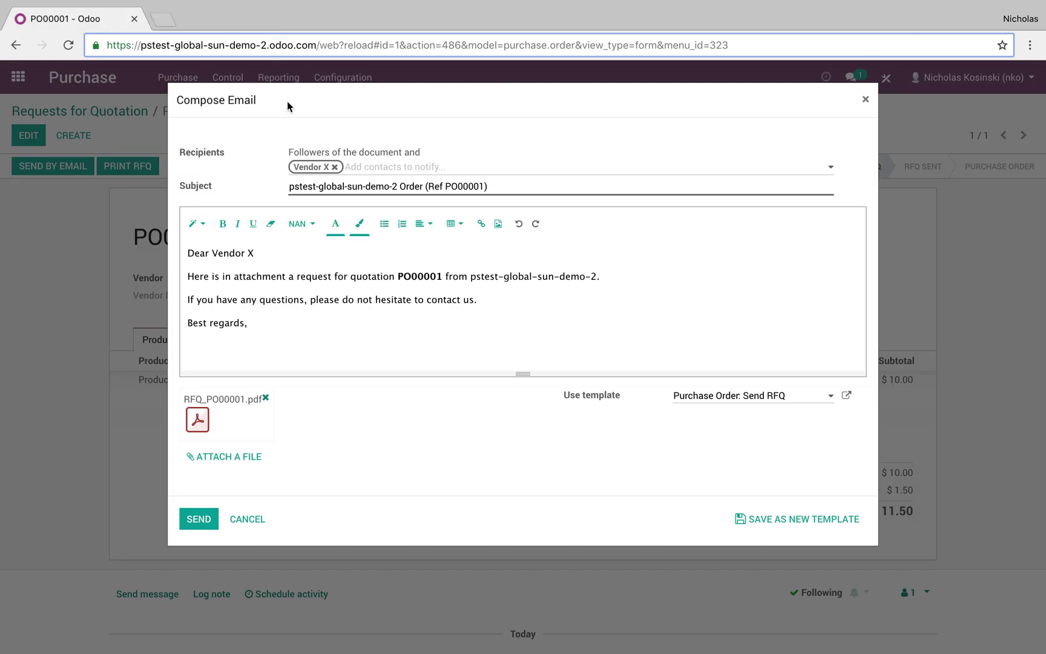
click(218, 524)
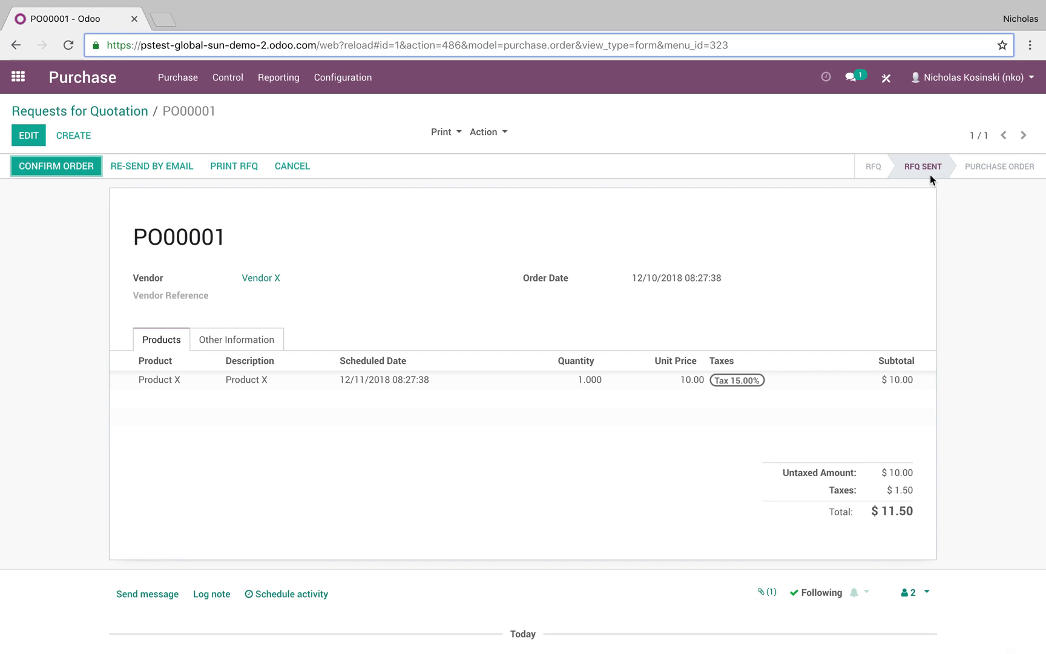
Step: Review PO00001's chatter and confirm it as a purchase order, creating one Product X receipt
scroll(619, 493, down, 6)
scroll(363, 356, up, 5)
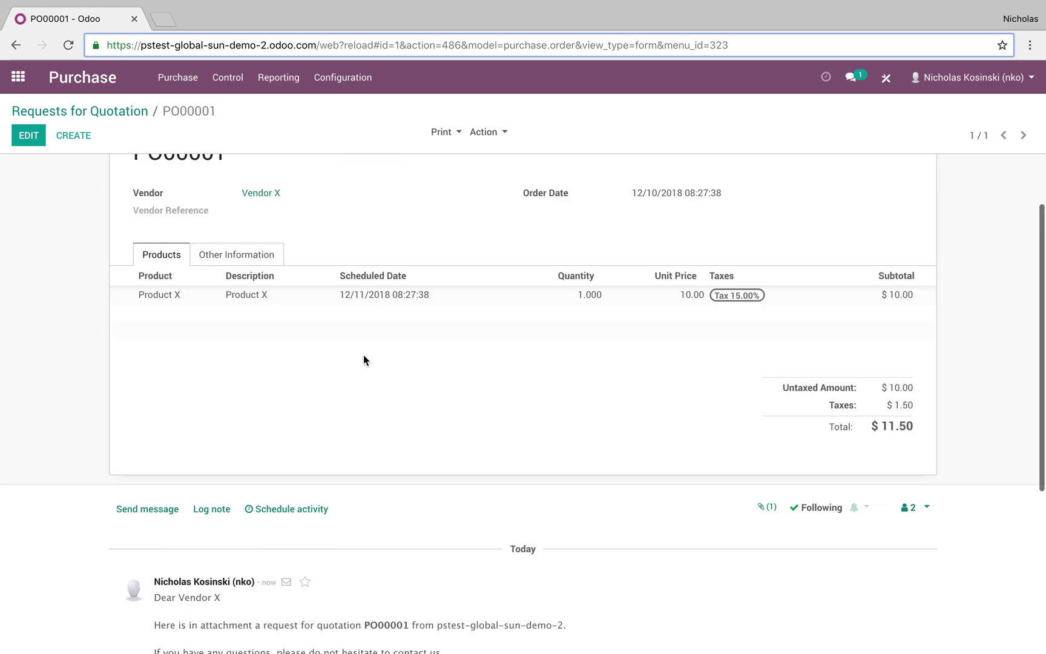
key(ctrl+minus)
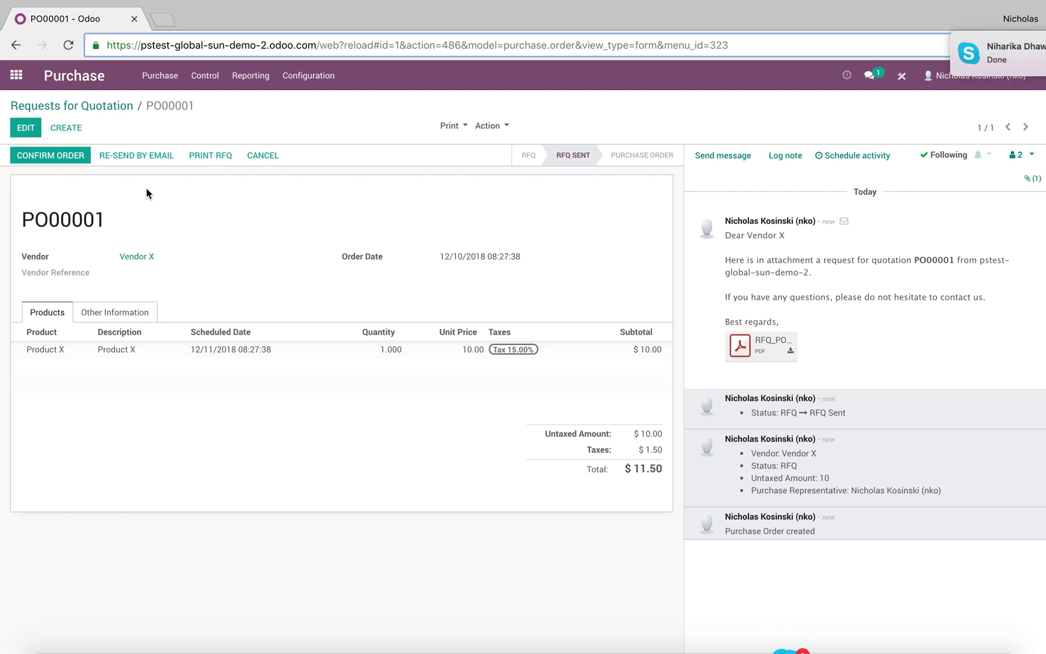
click(68, 158)
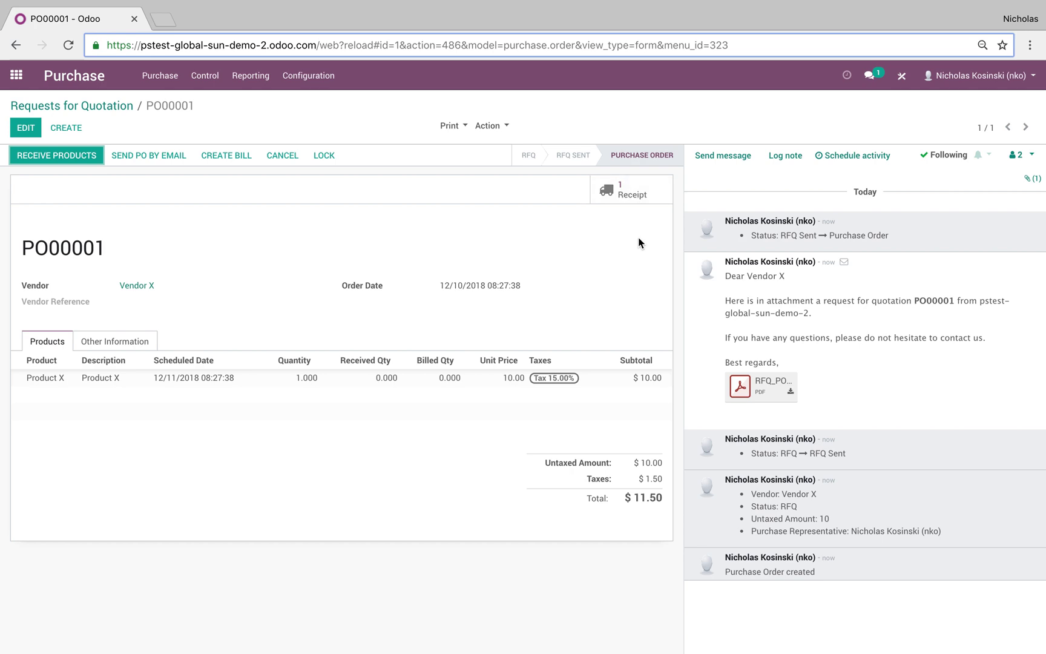
key(ctrl+plus)
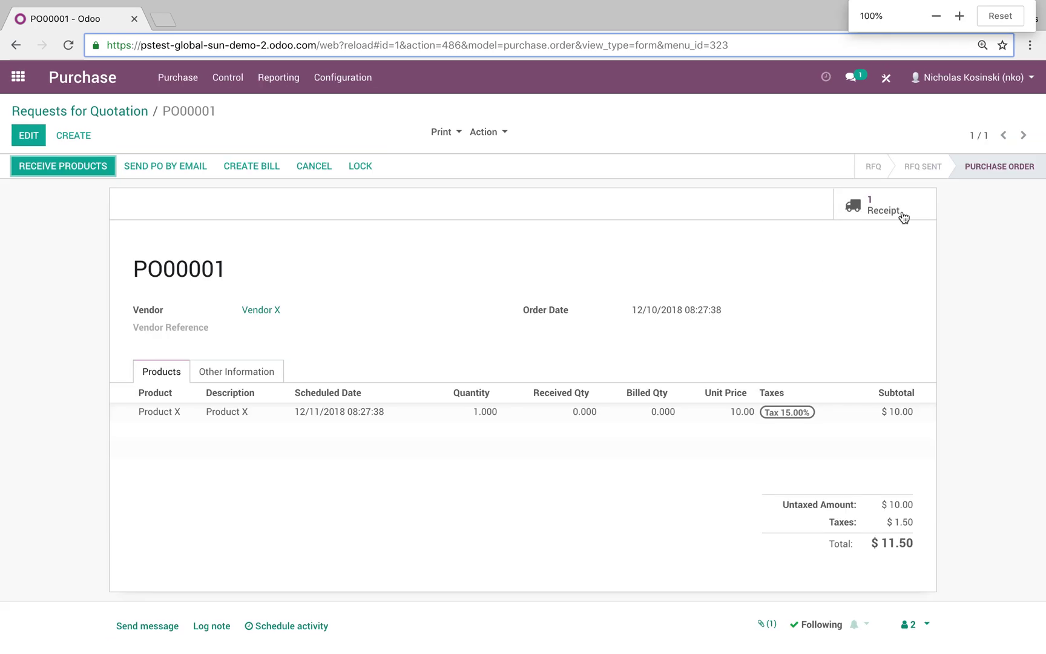
click(902, 214)
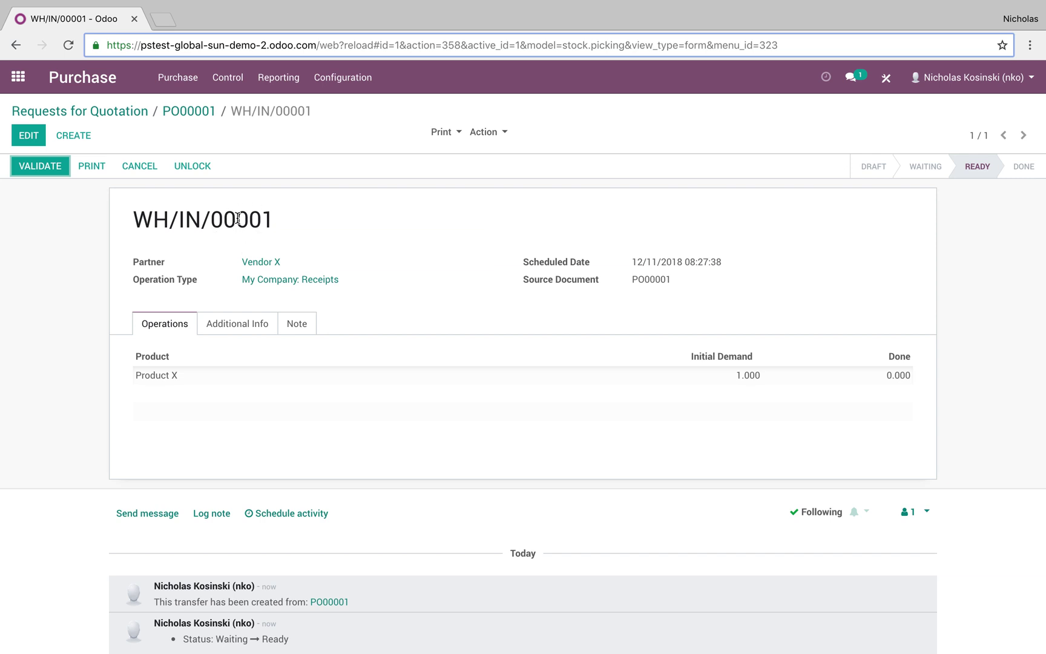
click(181, 112)
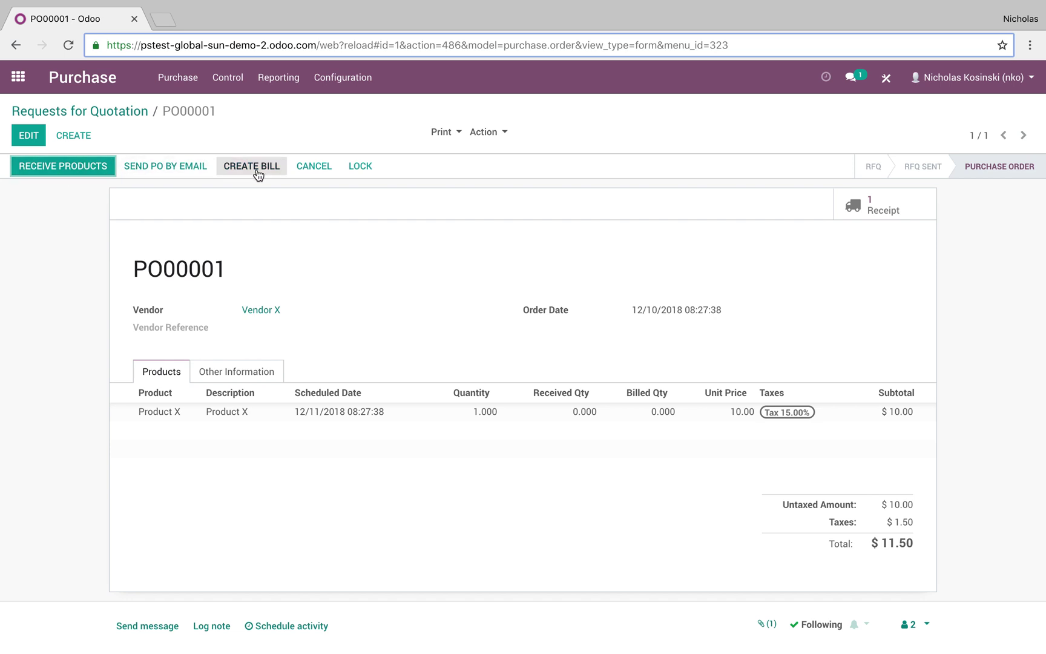
Step: Open the Product X record from PO00001's order line and show its purchase settings
click(234, 411)
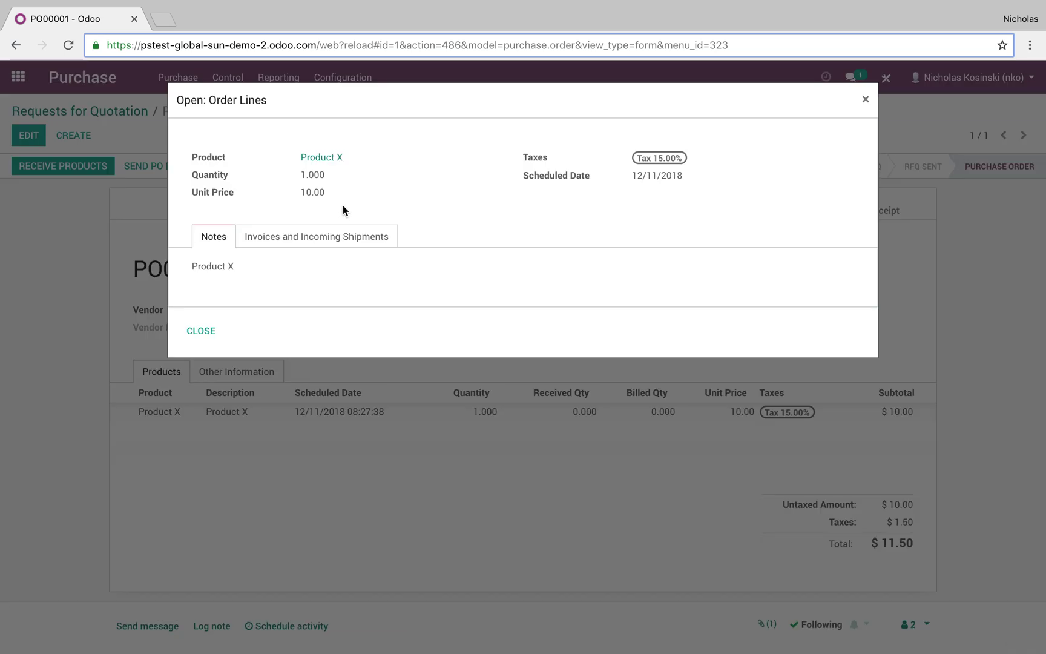
click(329, 160)
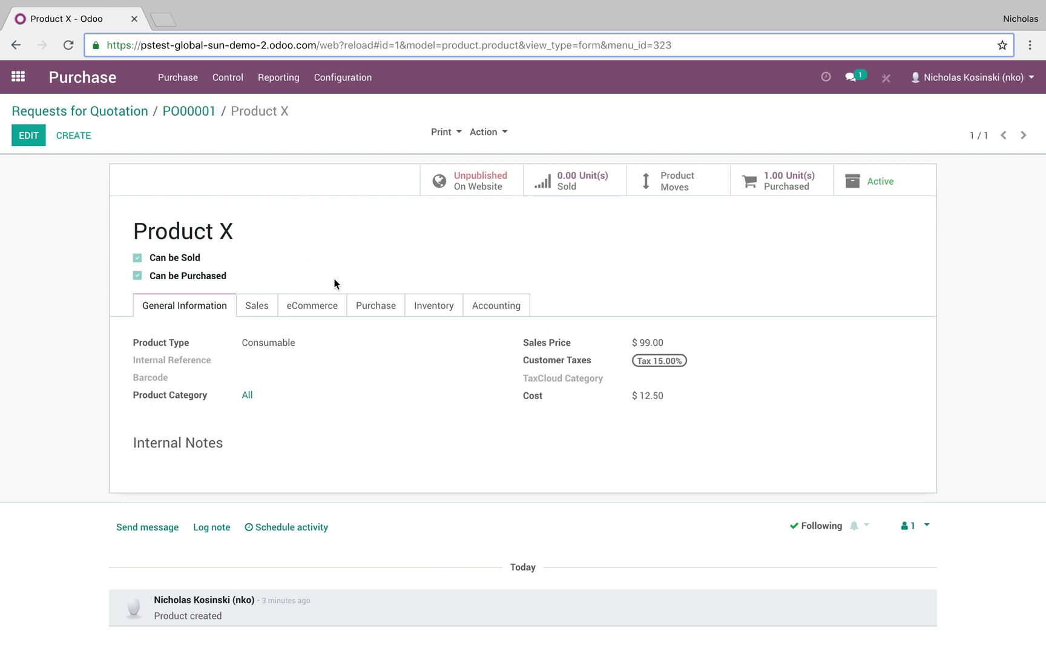
click(375, 306)
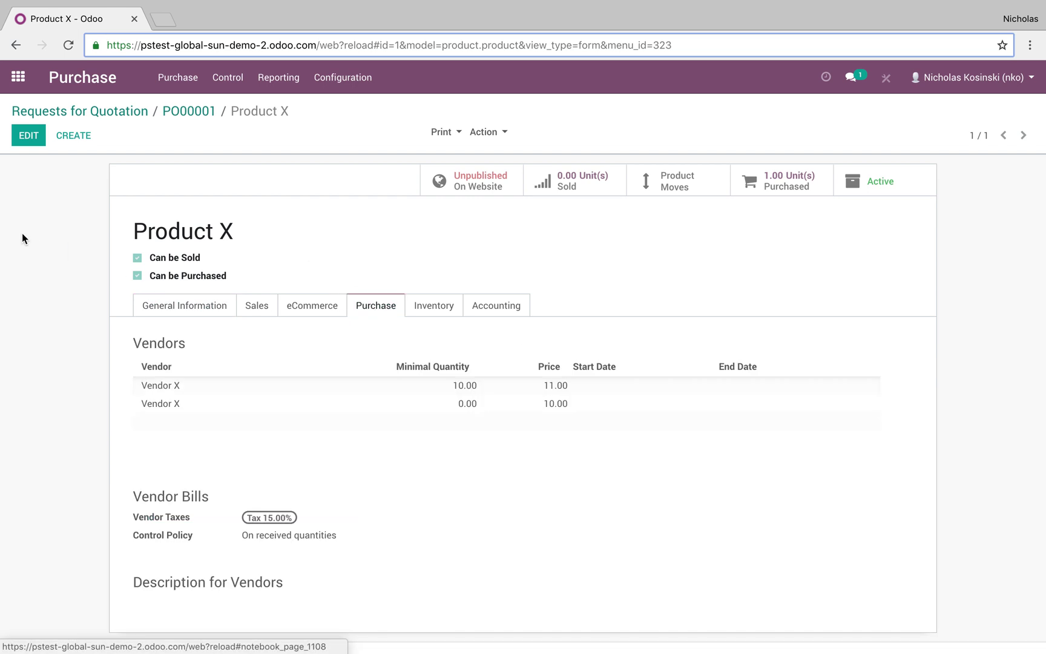
Step: Edit Product X, review its Vendors and 'On received quantities' control policy, and save
click(28, 136)
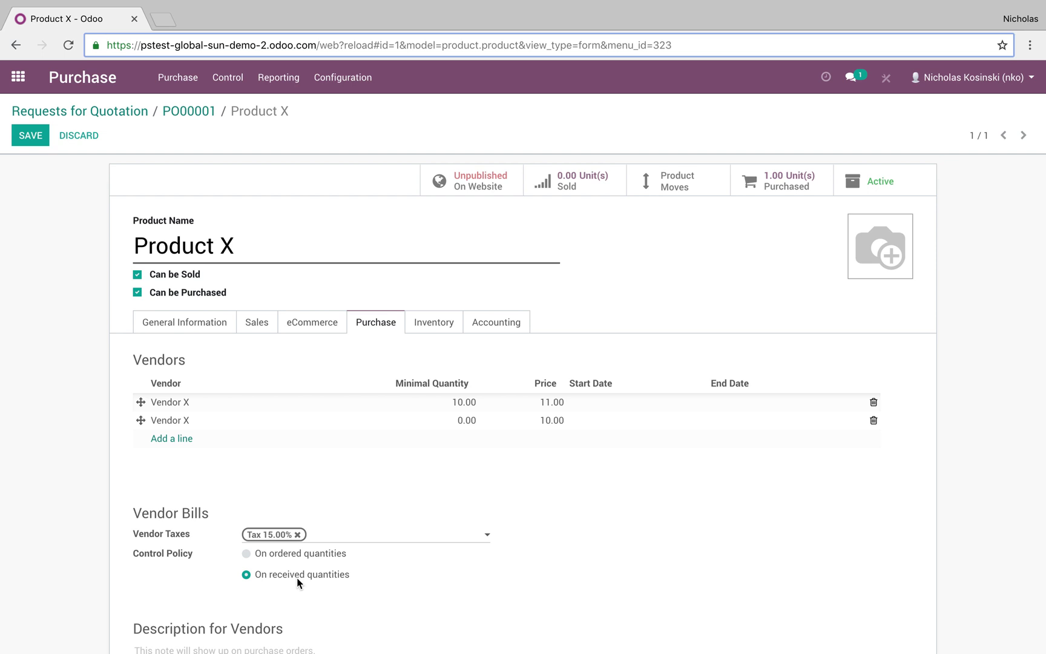
click(30, 135)
Step: Receive and validate 1.000 Product X for PO00001 in receipt WH/IN/00001, then return to the order
click(195, 110)
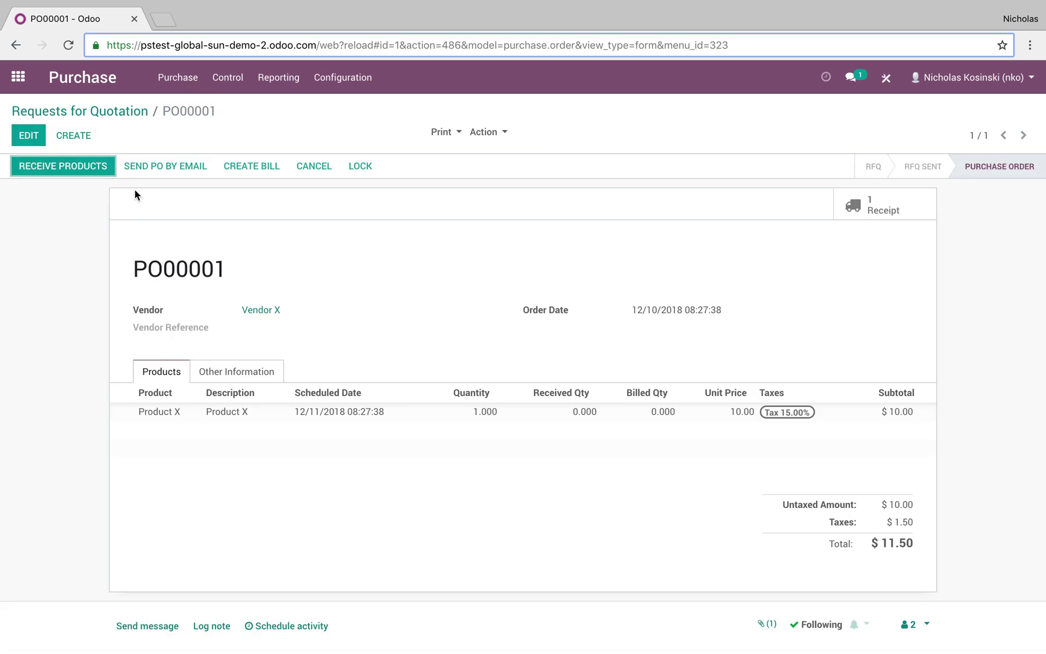
click(86, 158)
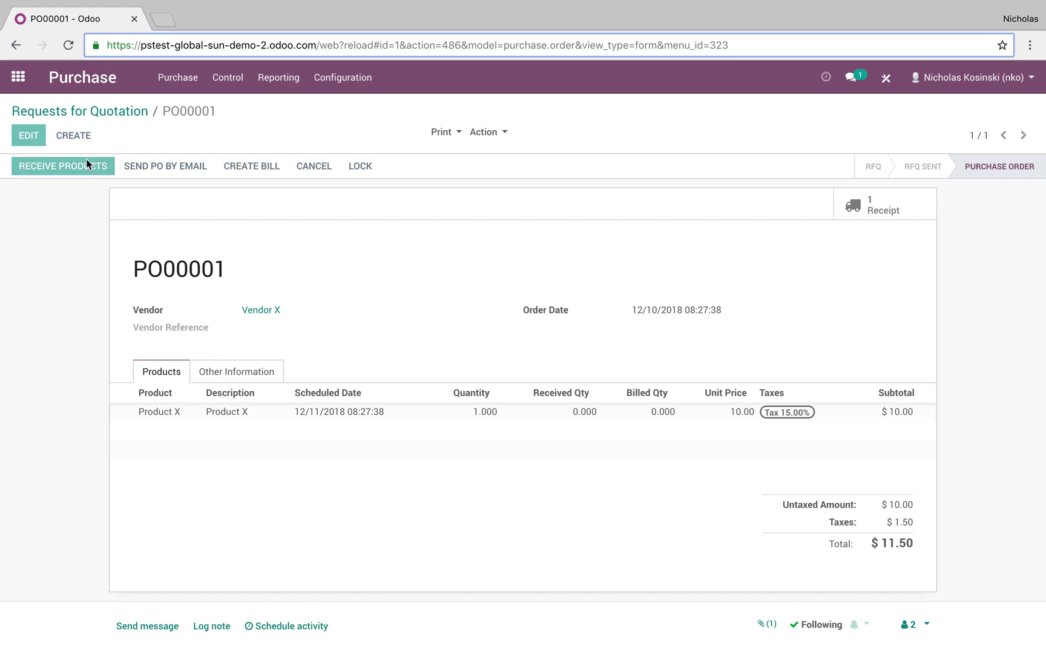
click(49, 164)
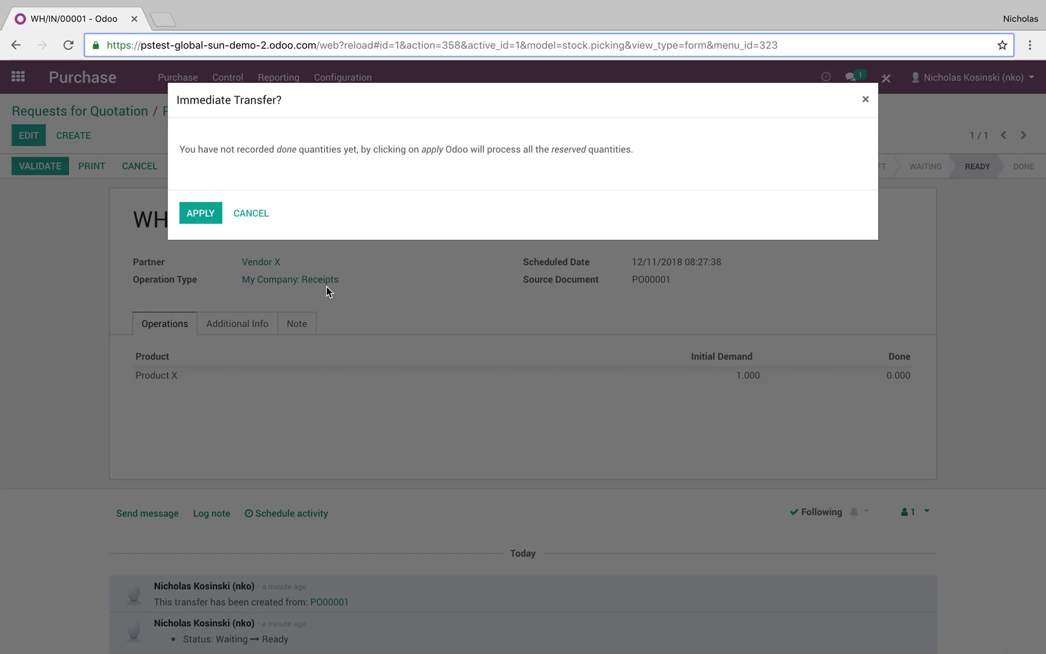
click(197, 214)
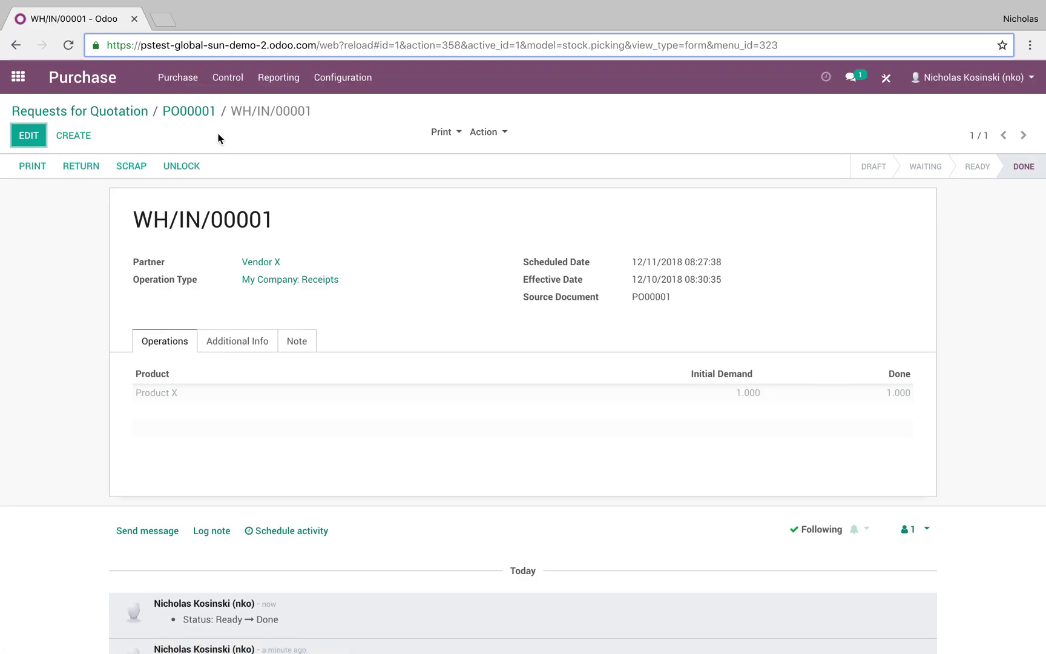
click(204, 116)
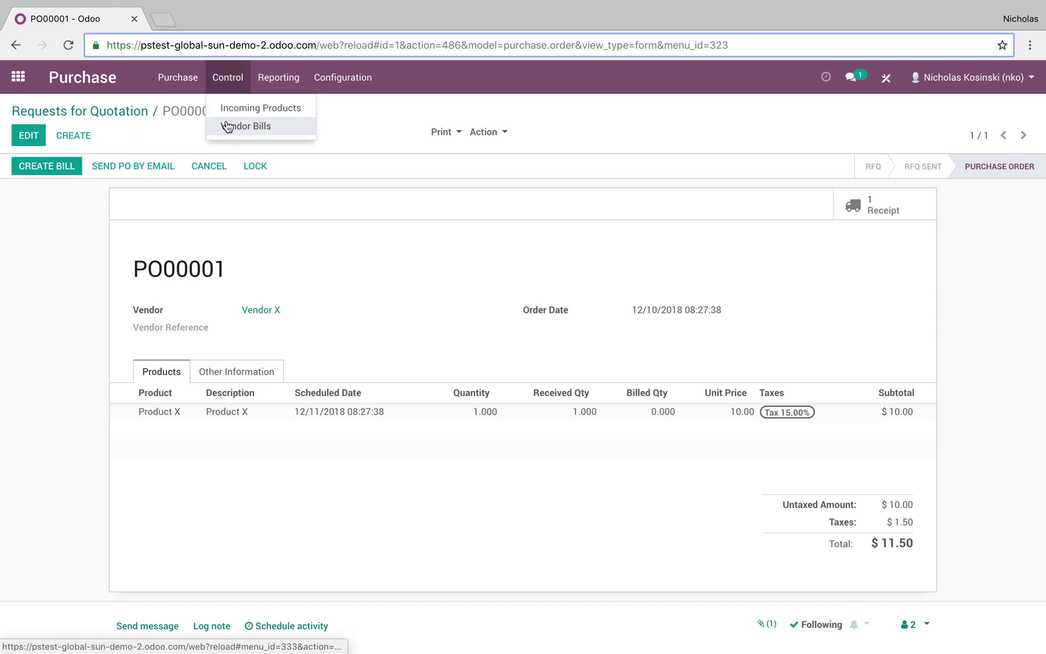
Step: Create vendor bill BILL/2018/0001 from PO00001 for $11.50, save it and validate it
mouse_move(193, 89)
click(93, 229)
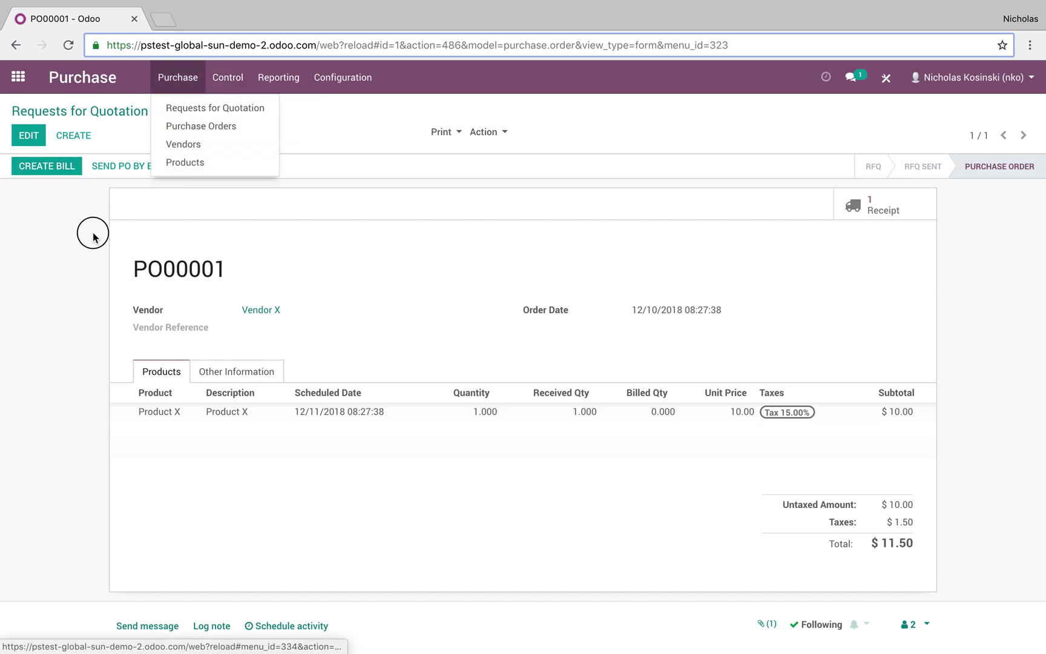
click(63, 166)
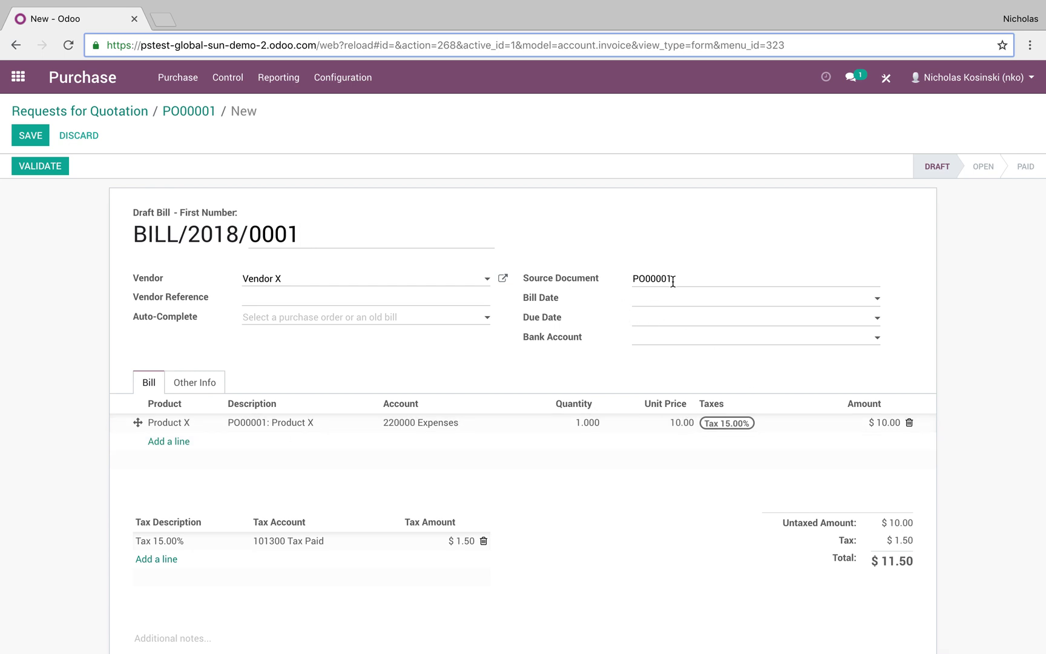
click(31, 135)
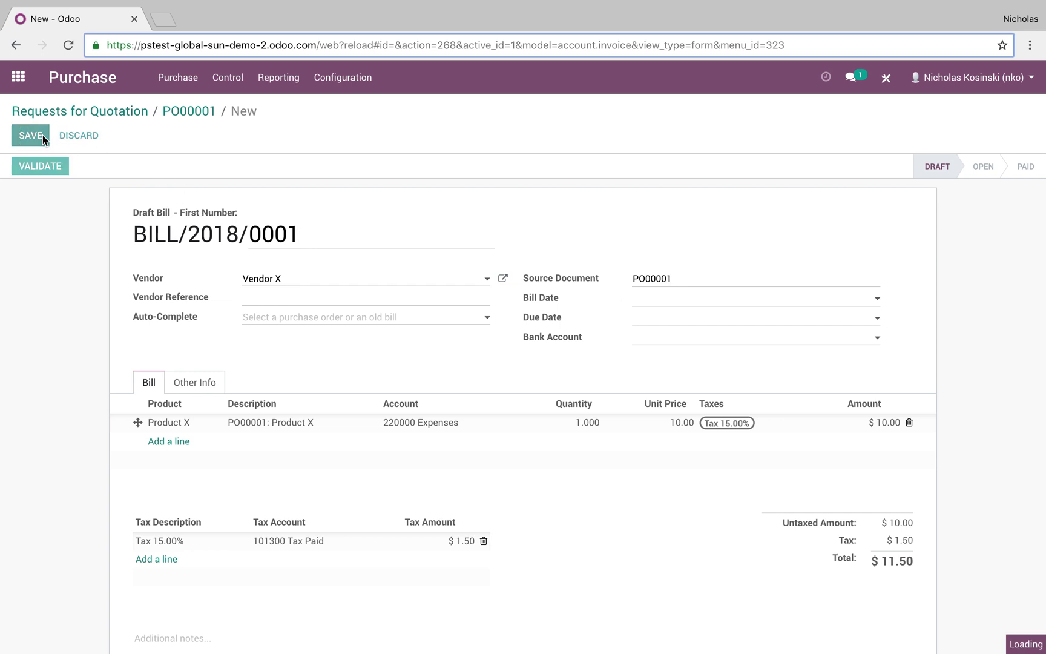
click(194, 372)
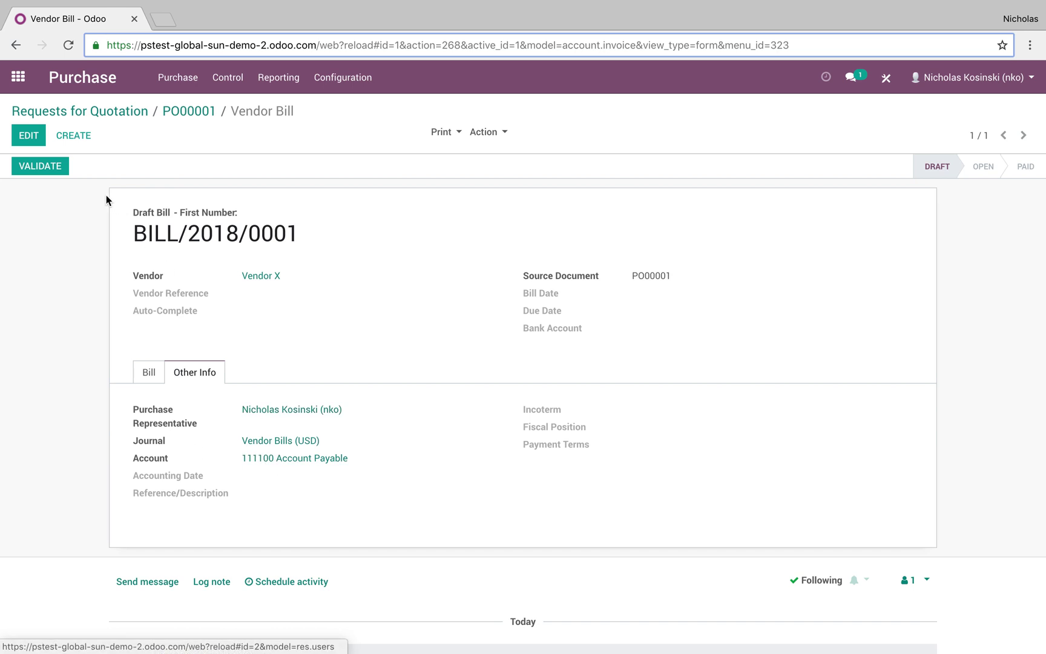
click(59, 170)
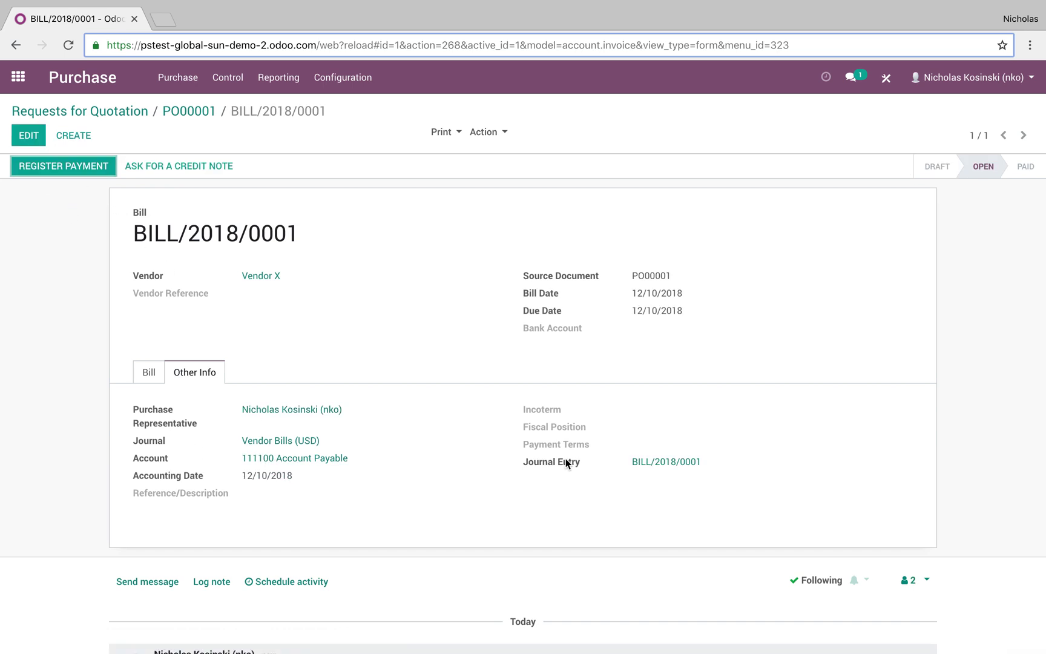
Step: Review BILL/2018/0001's posted journal entry, balancing at 11.50
click(646, 471)
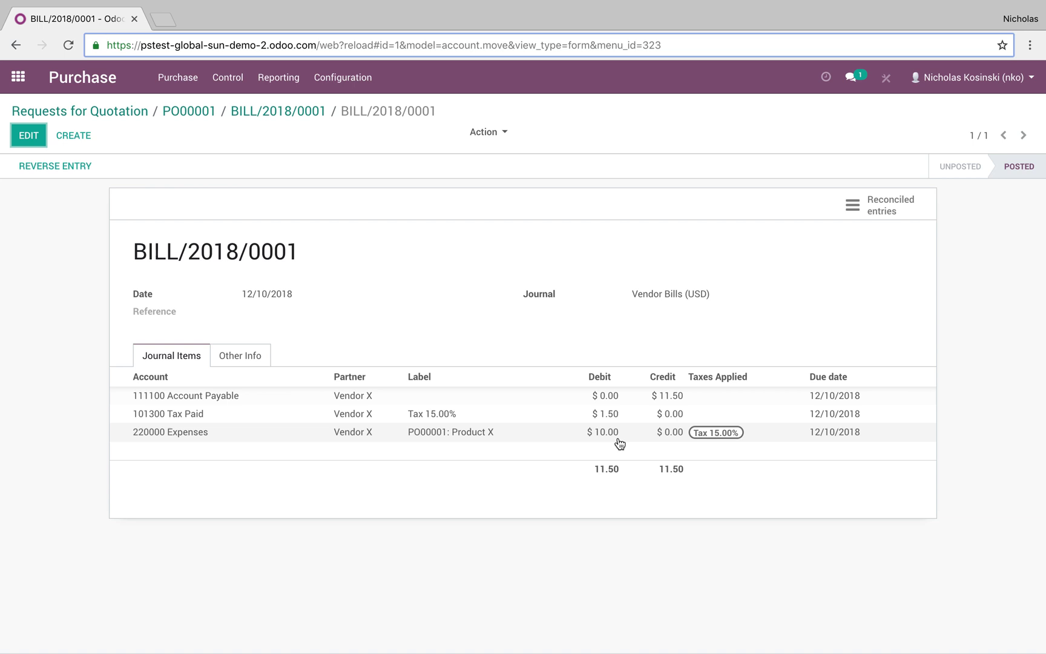
click(227, 77)
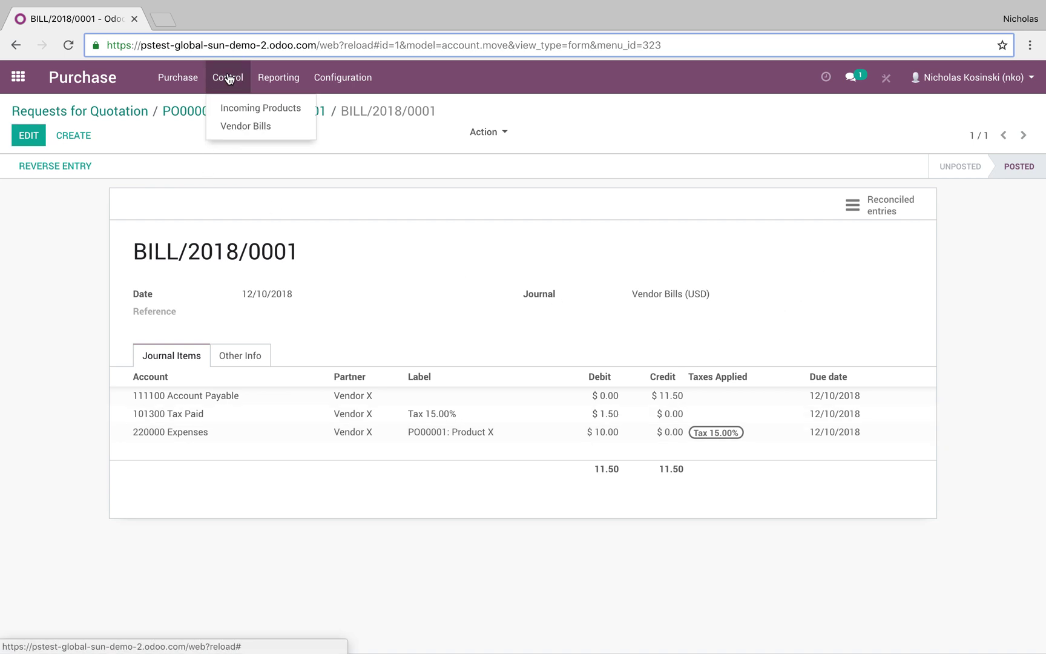
Step: Go from the apps home screen to the Accounting Vendor Bills list
click(13, 77)
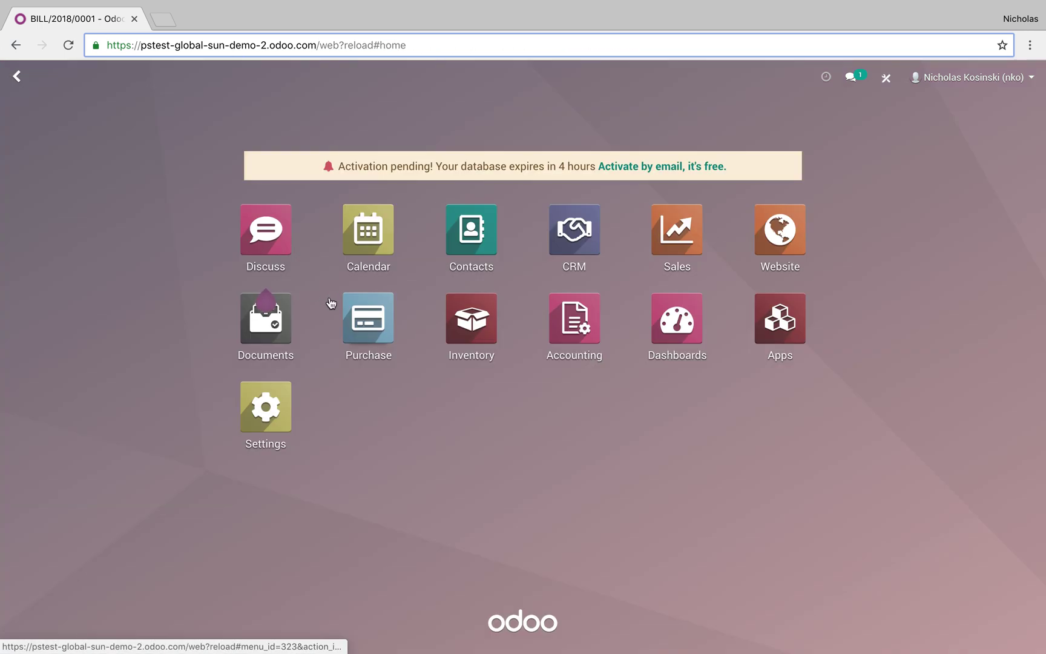
click(590, 336)
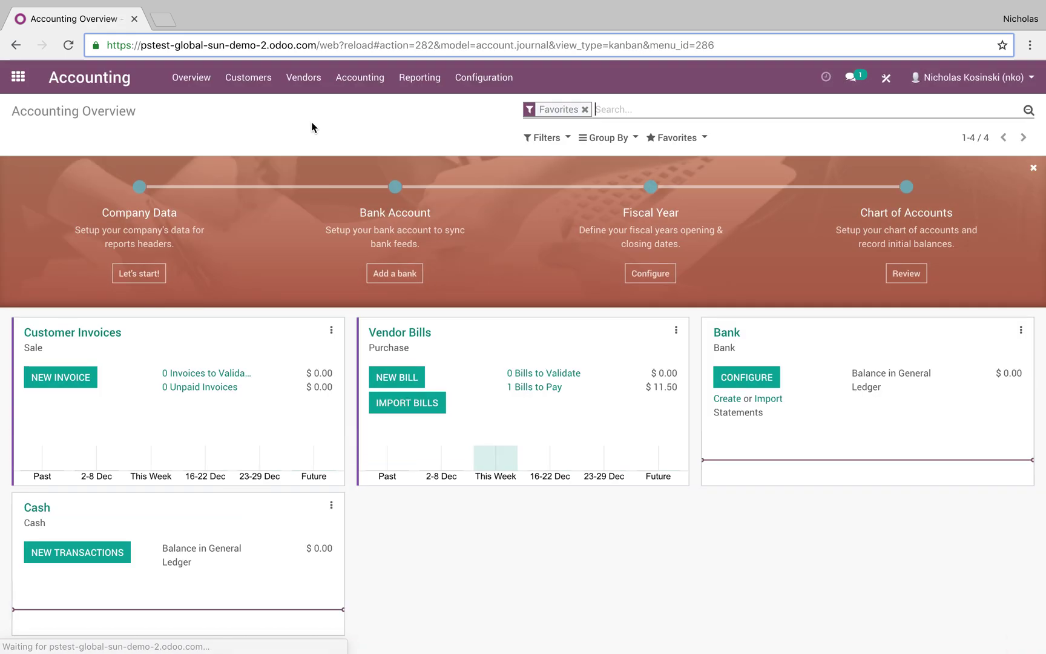
click(304, 78)
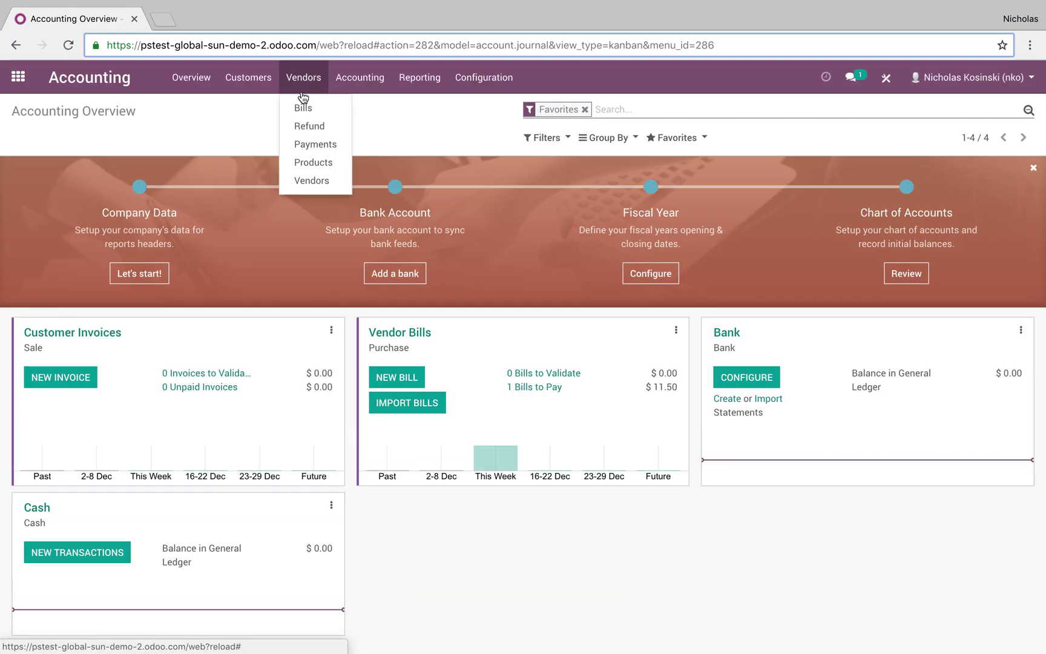
click(304, 106)
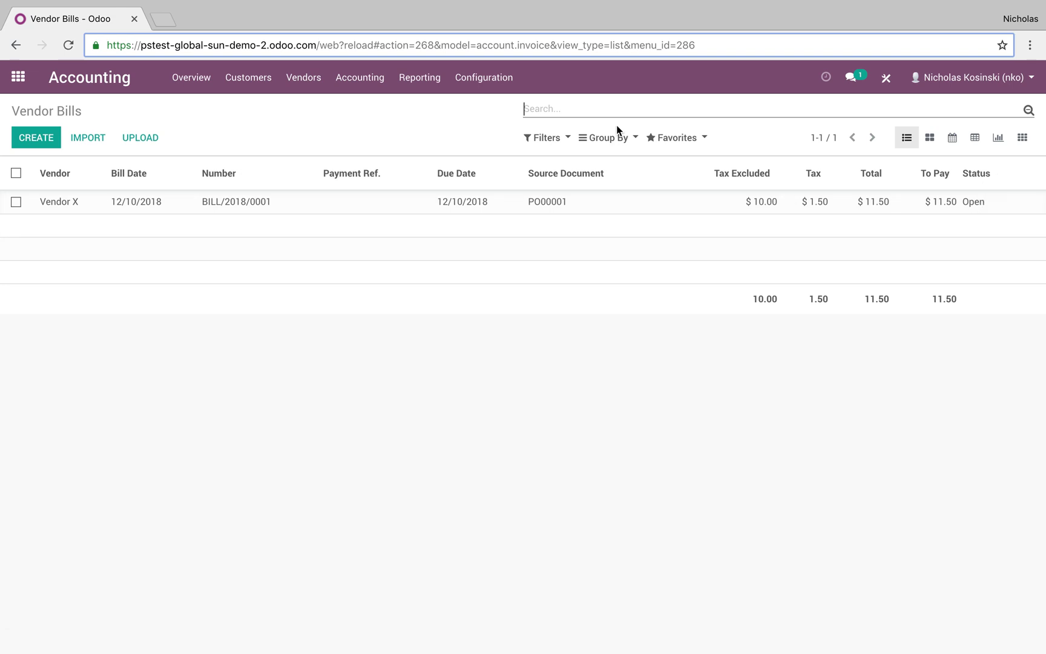
Step: Filter bills to Open, group by partner to inspect Vendor X, then clear both facets
click(558, 143)
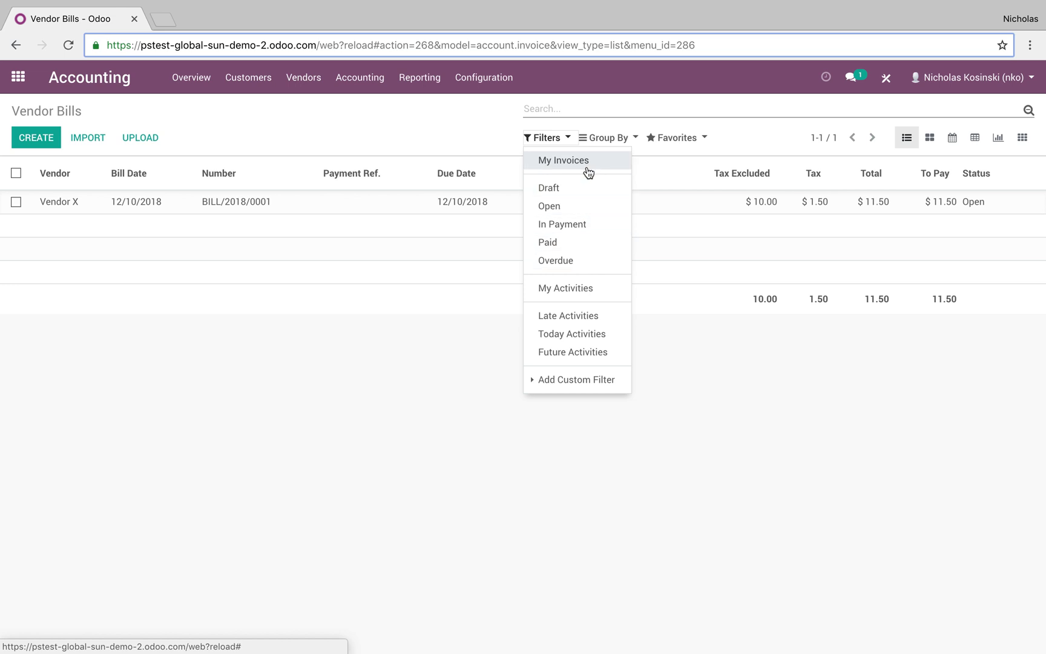
click(585, 212)
click(467, 150)
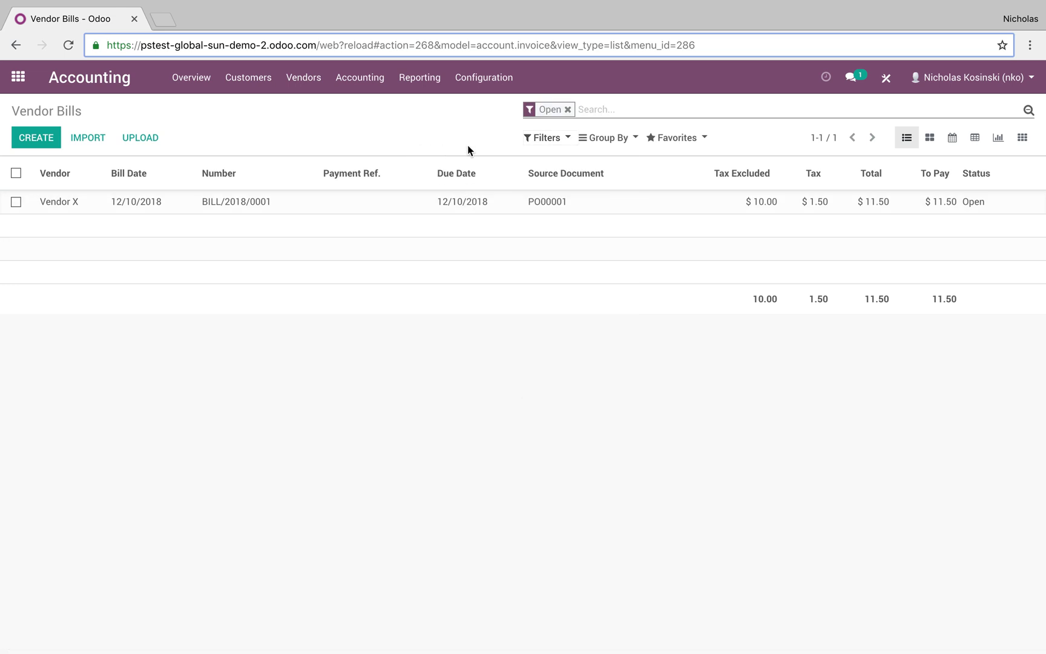
click(604, 142)
click(616, 165)
click(159, 376)
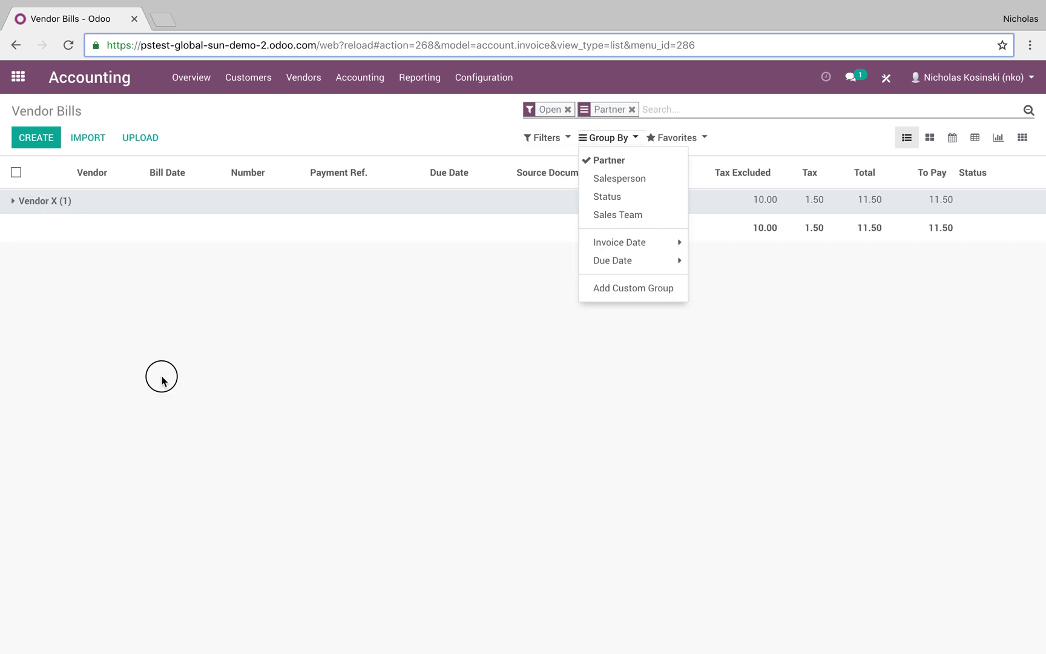
click(916, 212)
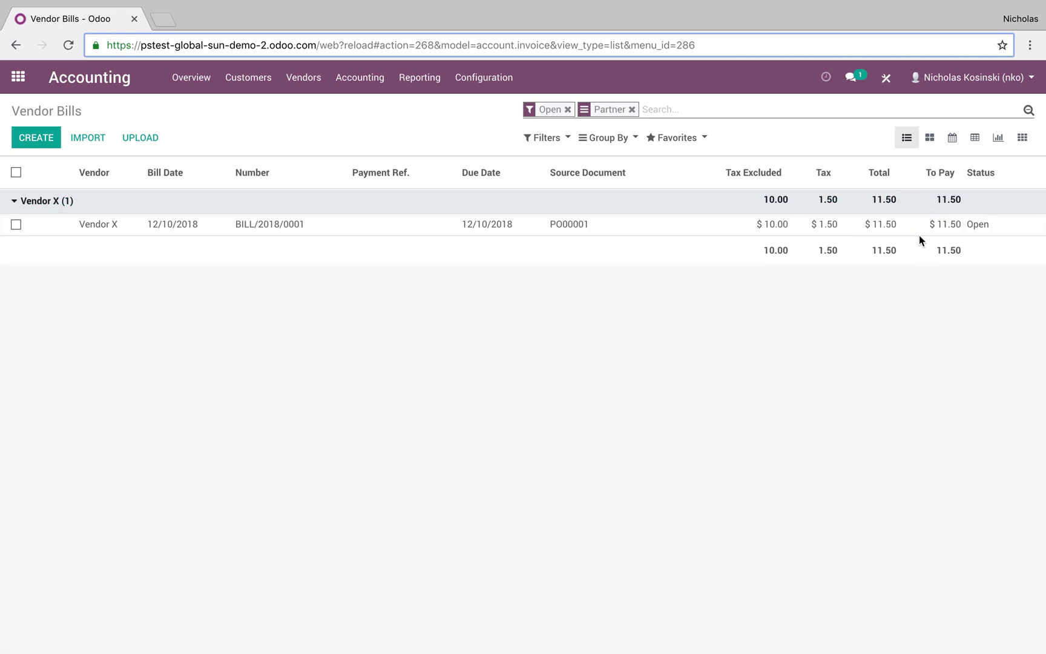
click(657, 101)
key(BackSpace)
key(BackSpace)
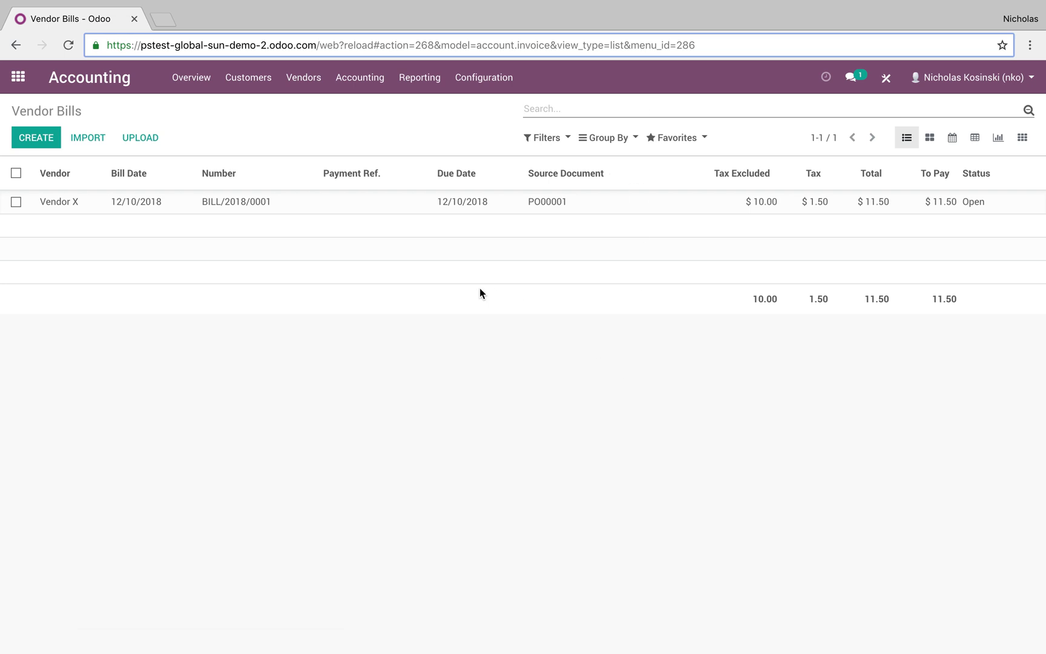
click(476, 213)
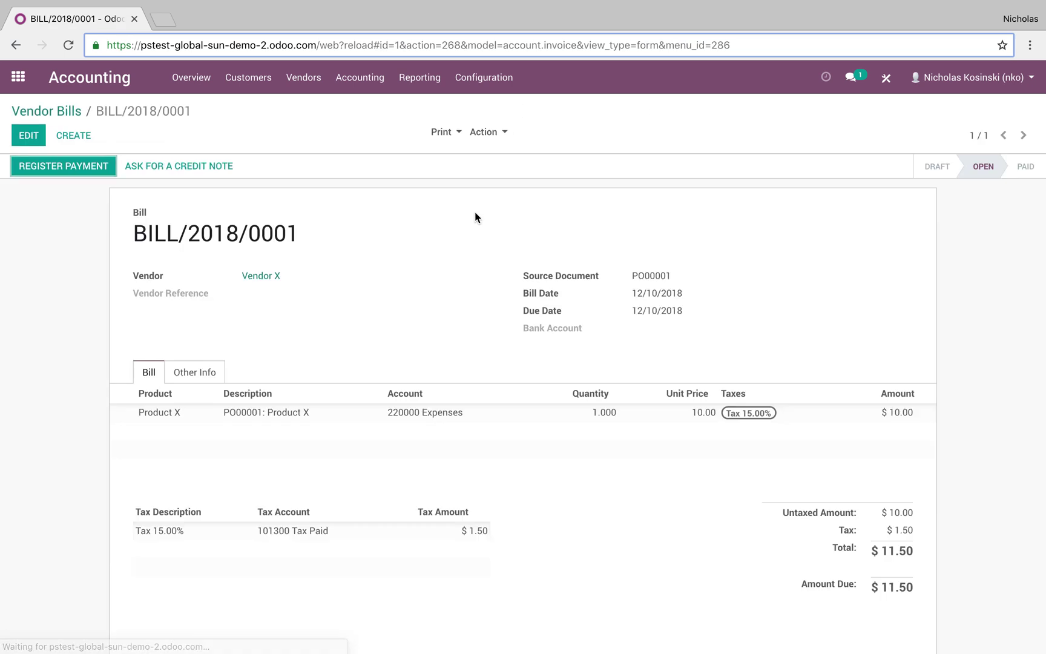
click(79, 173)
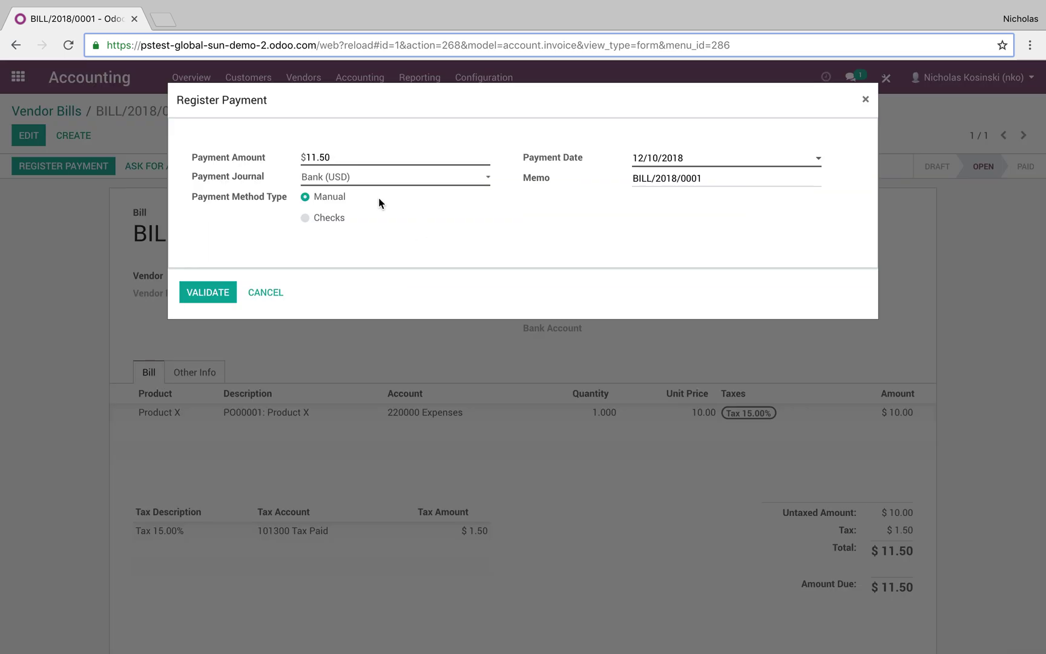
click(330, 216)
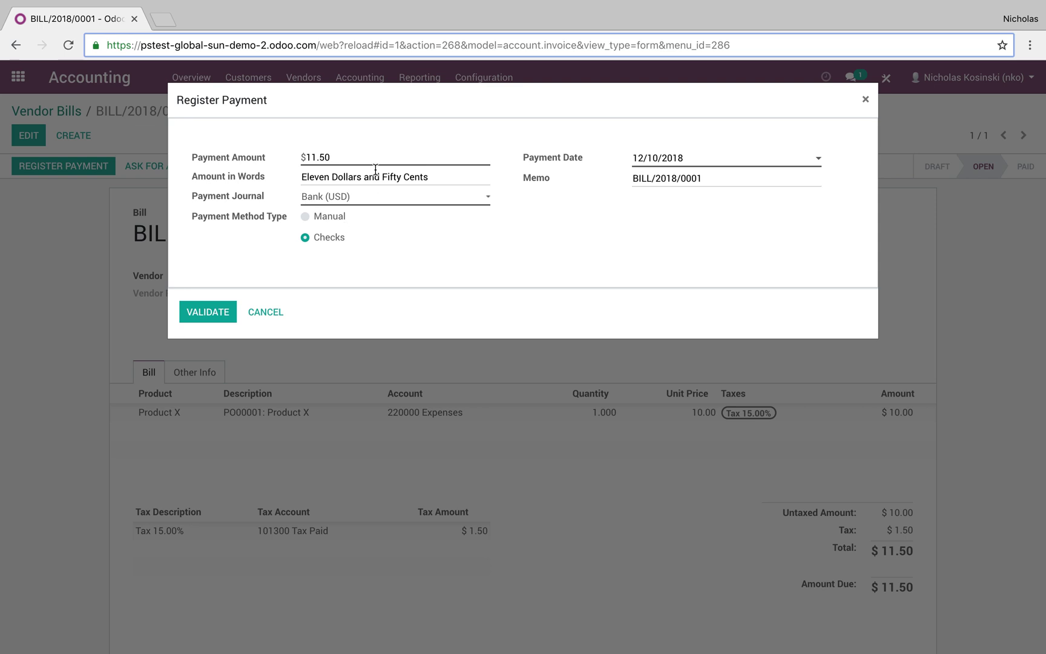
click(327, 218)
click(215, 308)
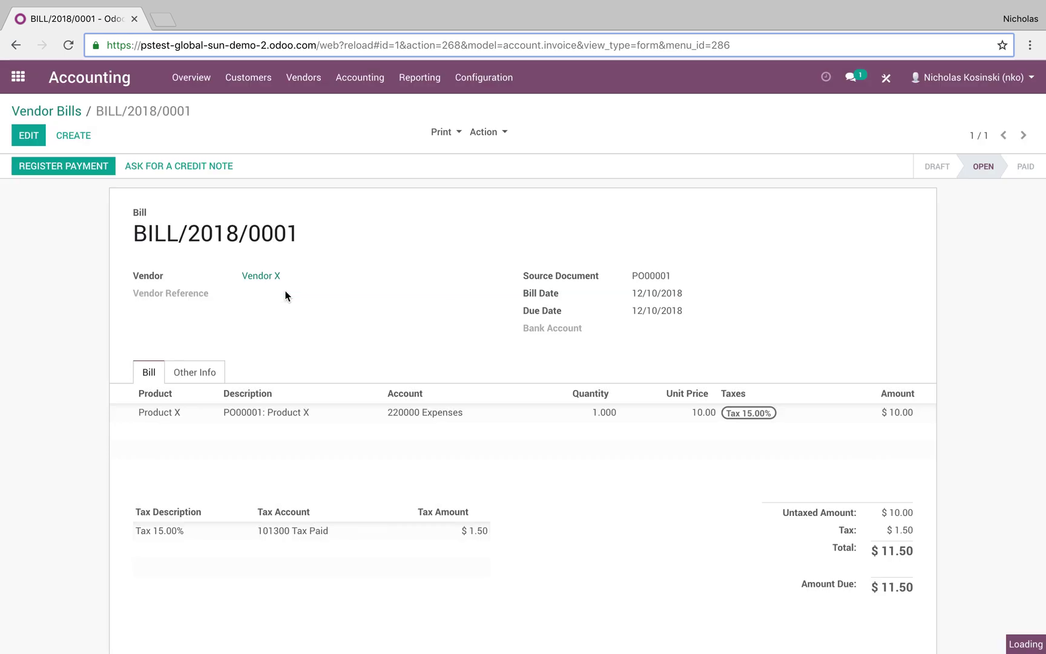
Step: Create an 11.50 manual payment to Vendor X in Vendor Payments, save and confirm it
click(290, 80)
click(307, 146)
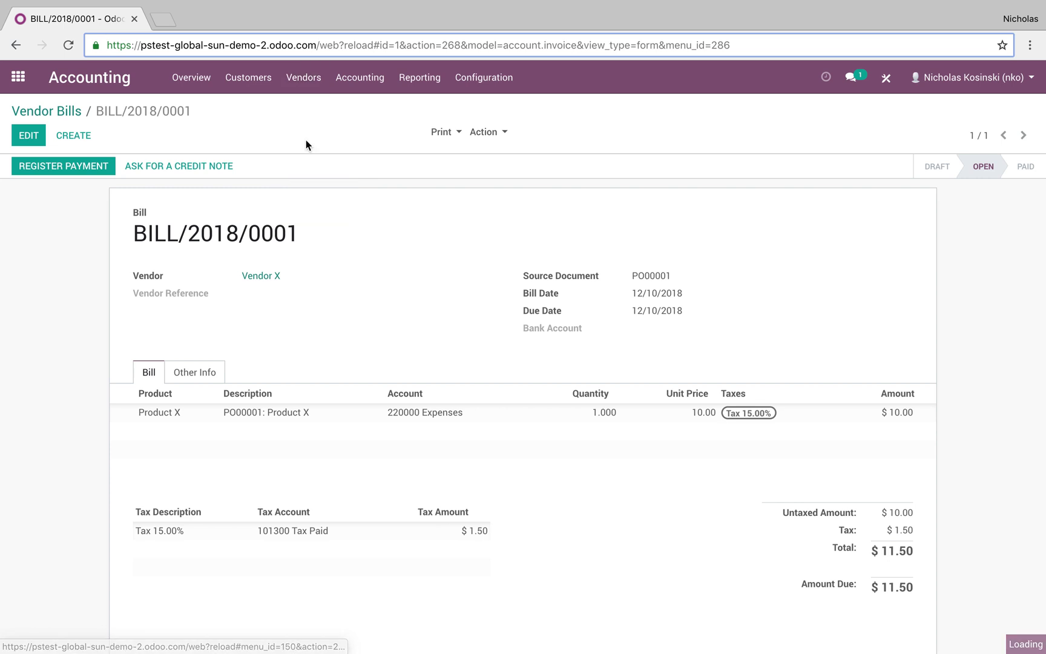
click(40, 144)
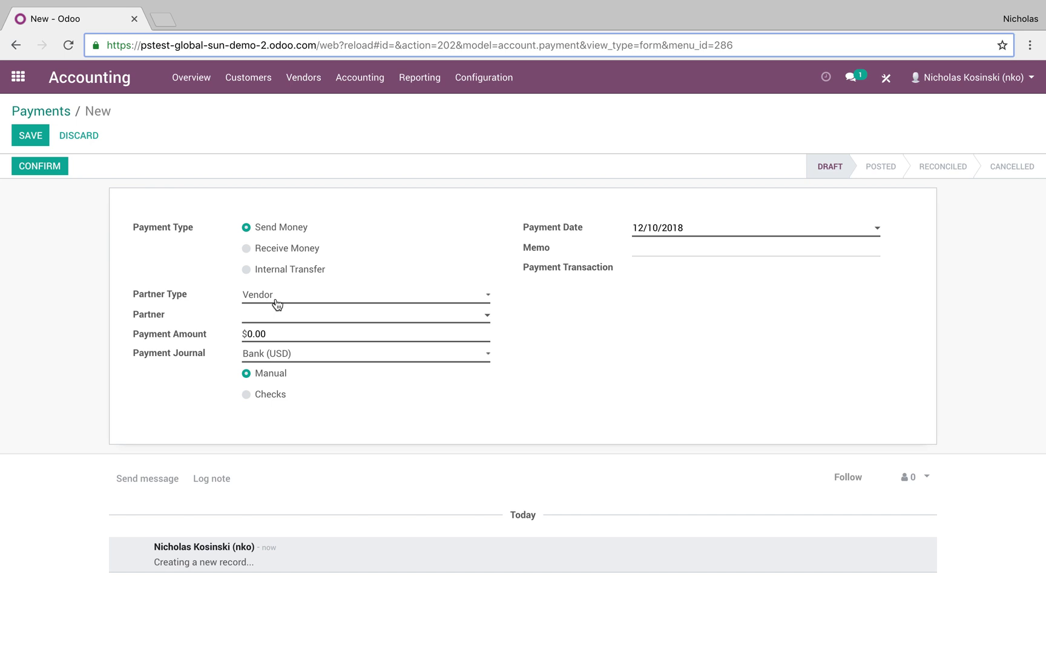
click(261, 319)
click(313, 332)
click(238, 334)
click(28, 135)
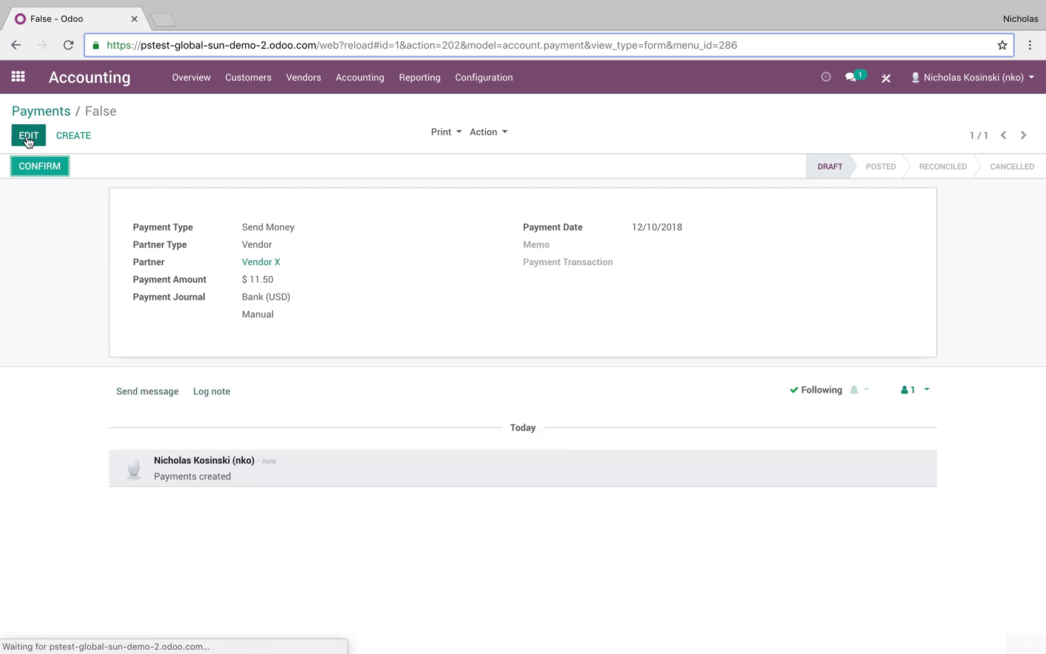
click(35, 164)
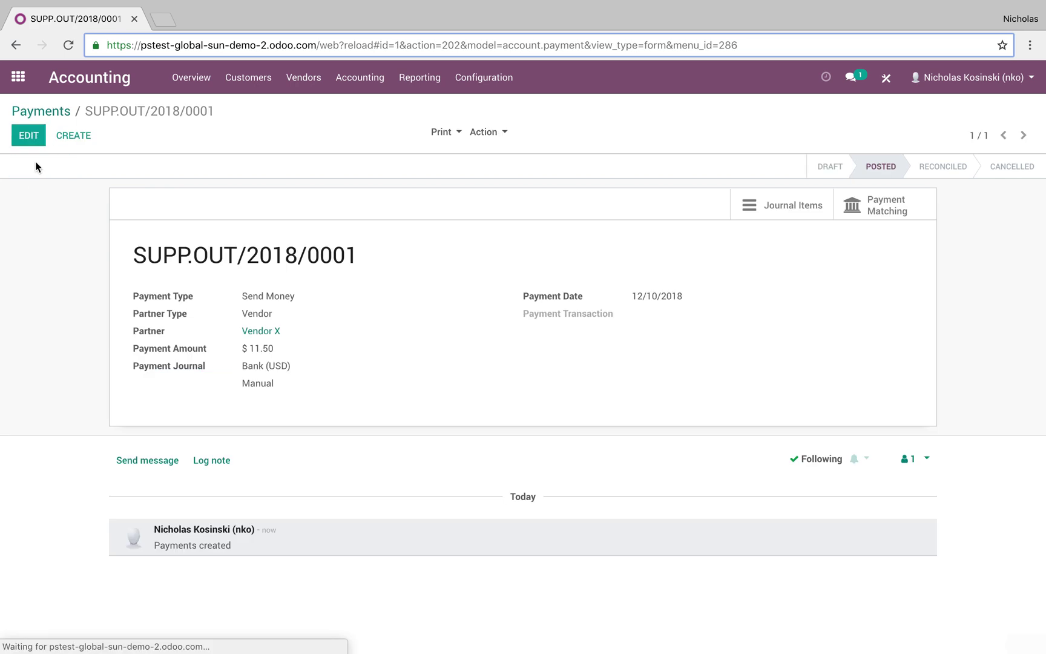
Step: Check SUPP.OUT/2018/0001's journal items, then match it with BILL/2018/0001 and reconcile
click(784, 209)
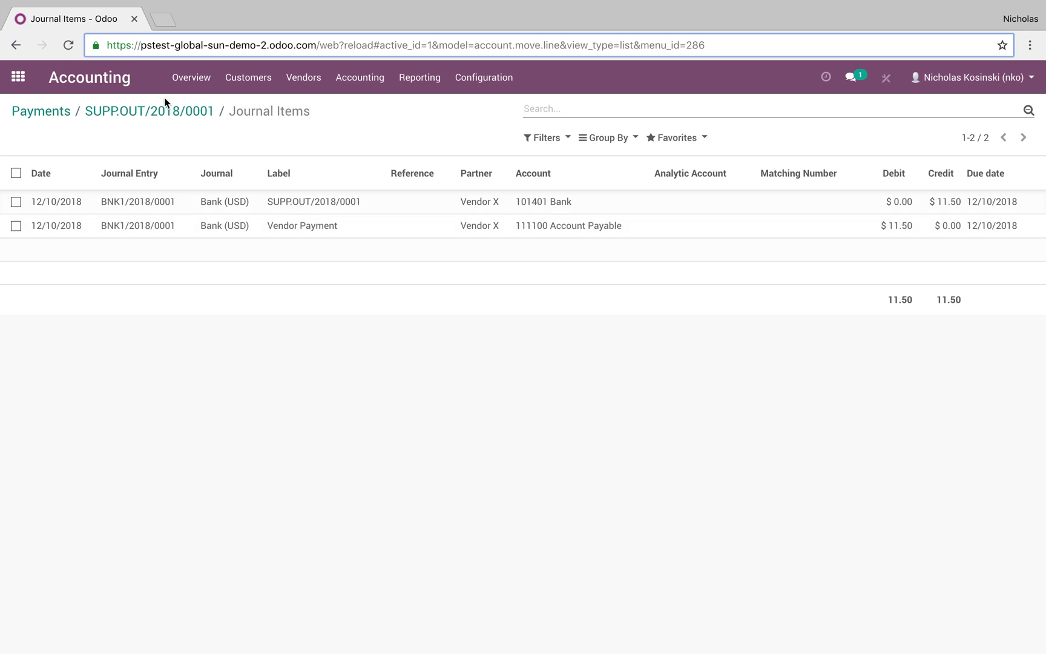
click(168, 114)
click(891, 215)
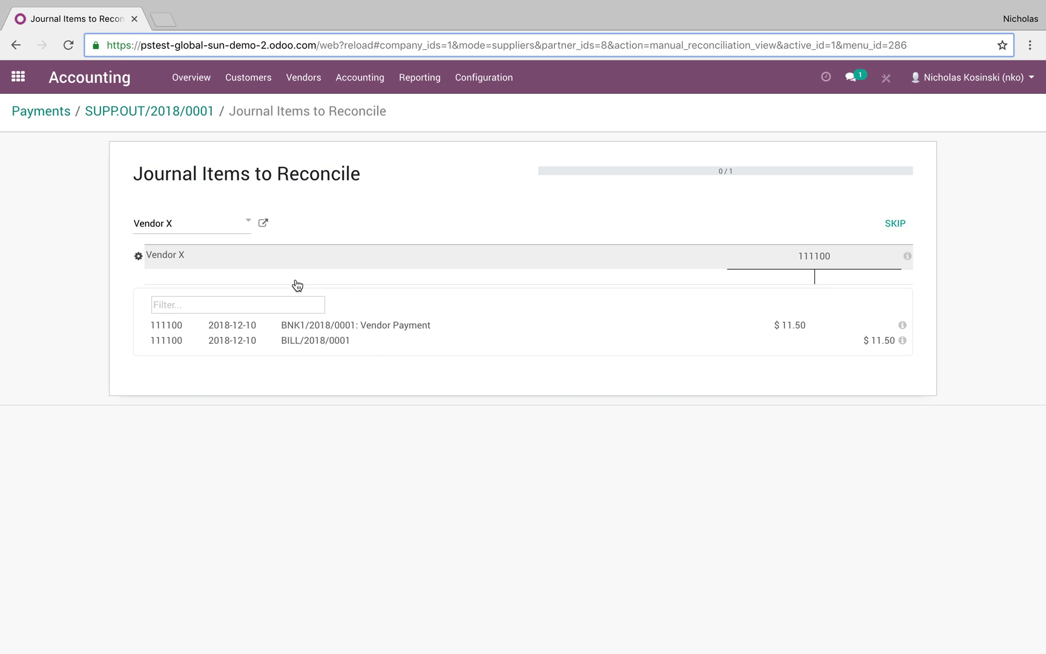
click(337, 349)
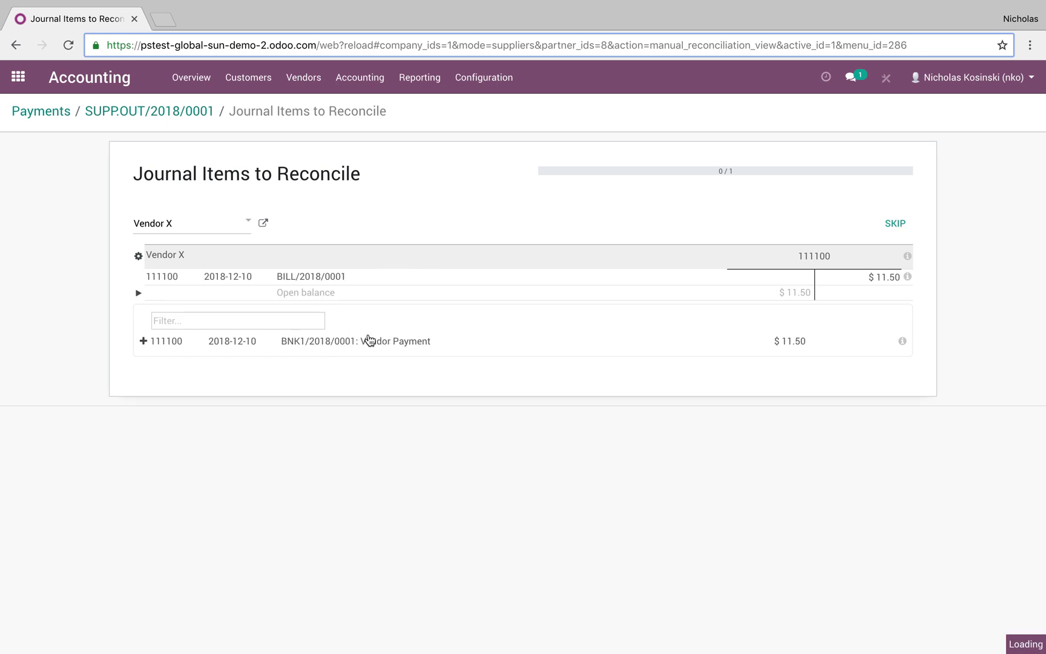
click(366, 340)
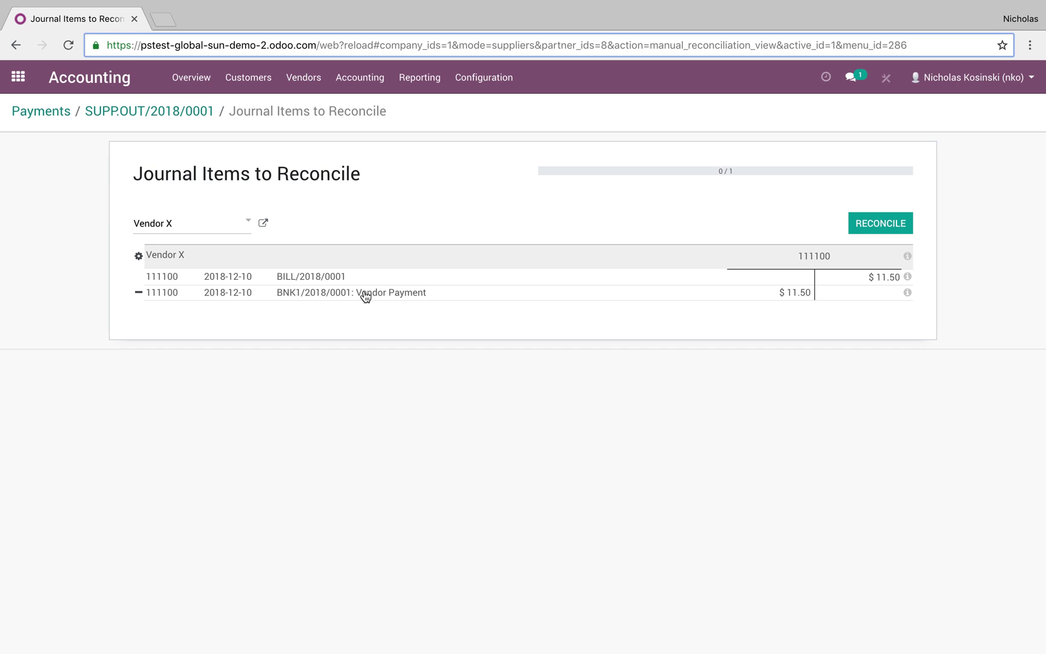
click(897, 219)
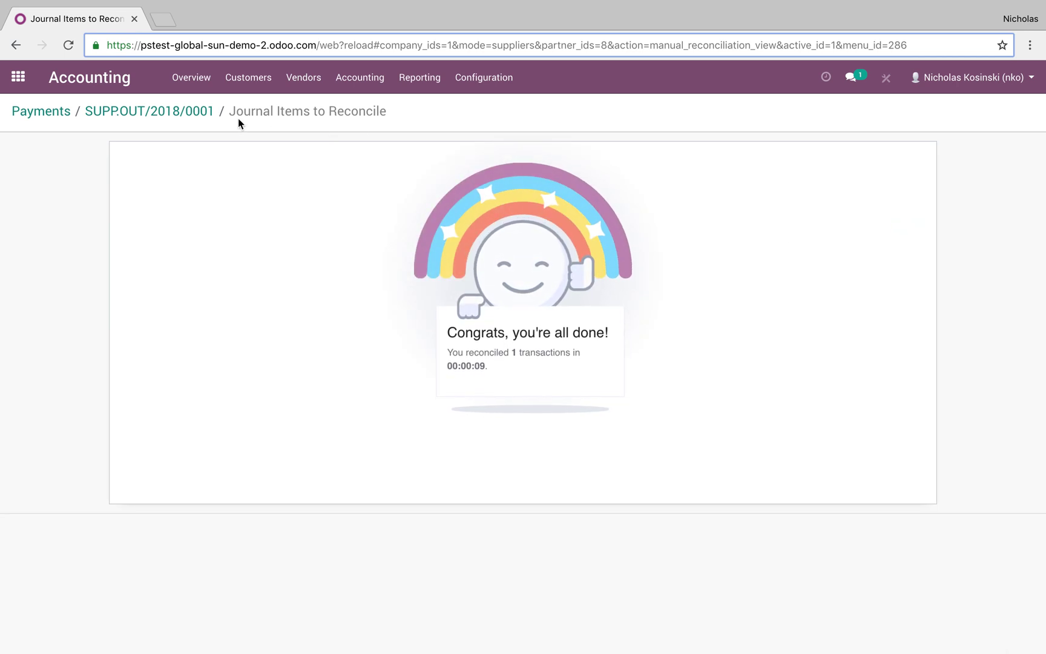
click(304, 77)
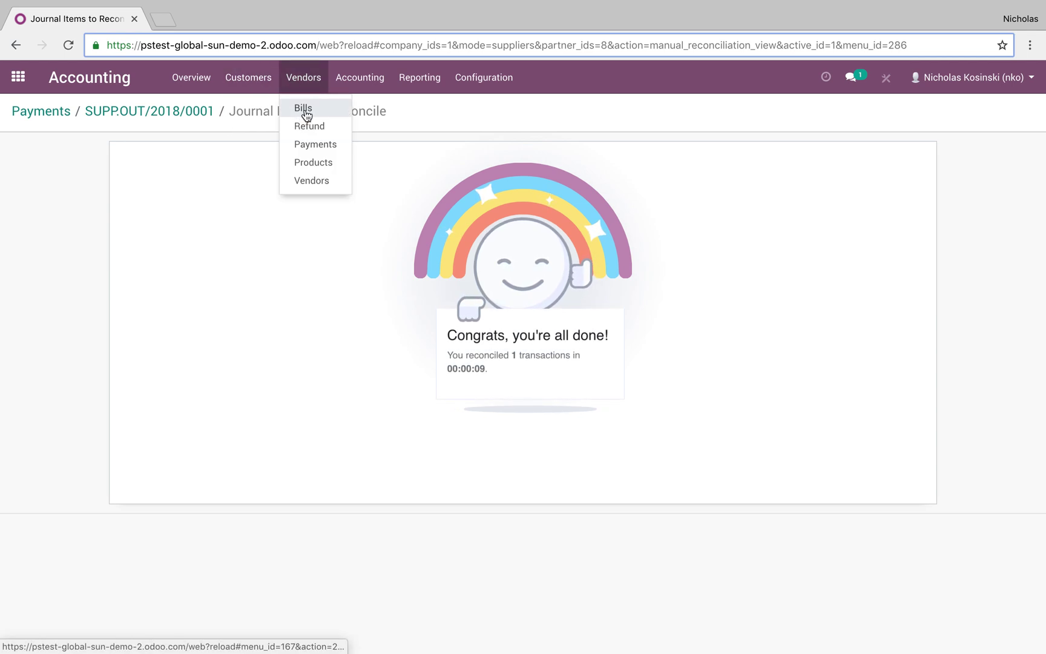
Step: Check BILL/2018/0001 is Paid in Vendor Bills, then reopen Accounting by searching 'acc'
click(306, 107)
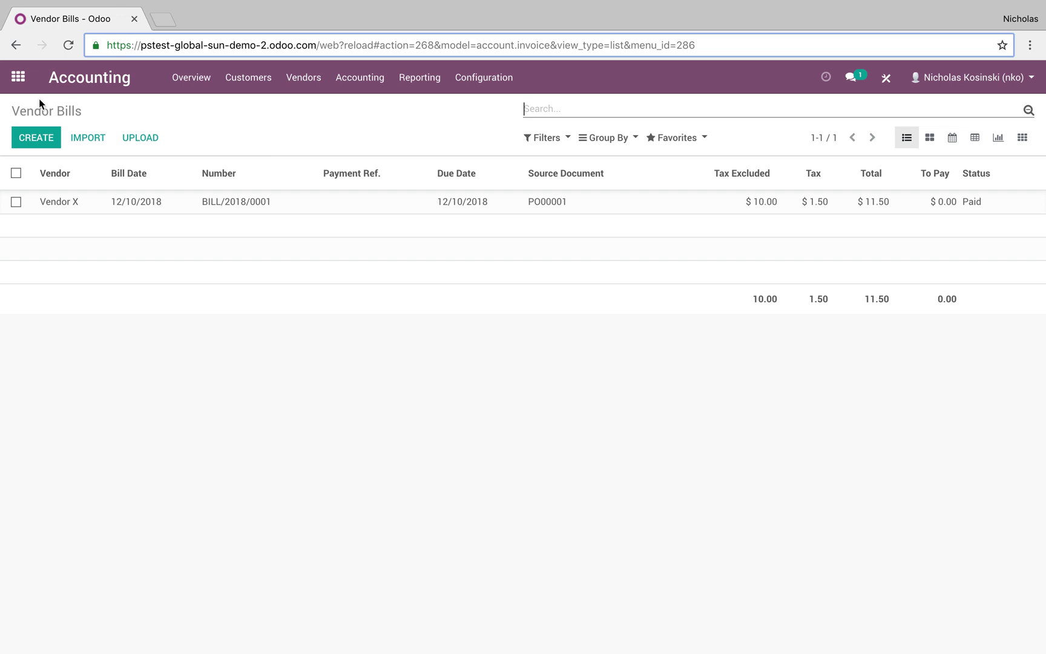
click(23, 80)
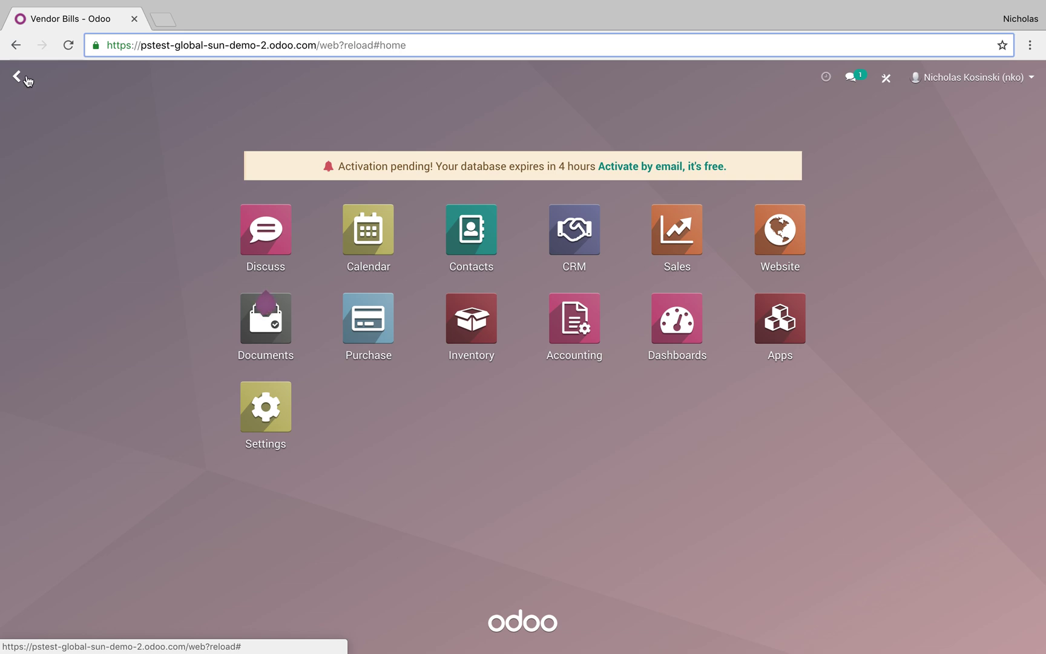
text(v)
key(BackSpace)
text(acc)
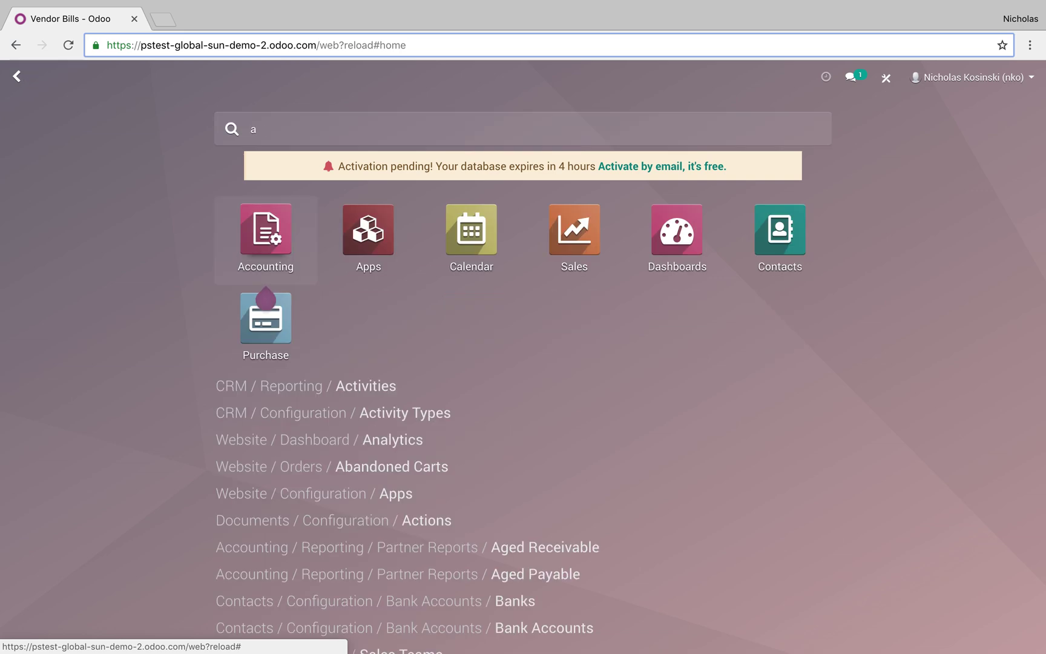
key(Return)
Step: Start a new vendor bill for Vendor X, prefilled from BILL/2018/0001
click(300, 88)
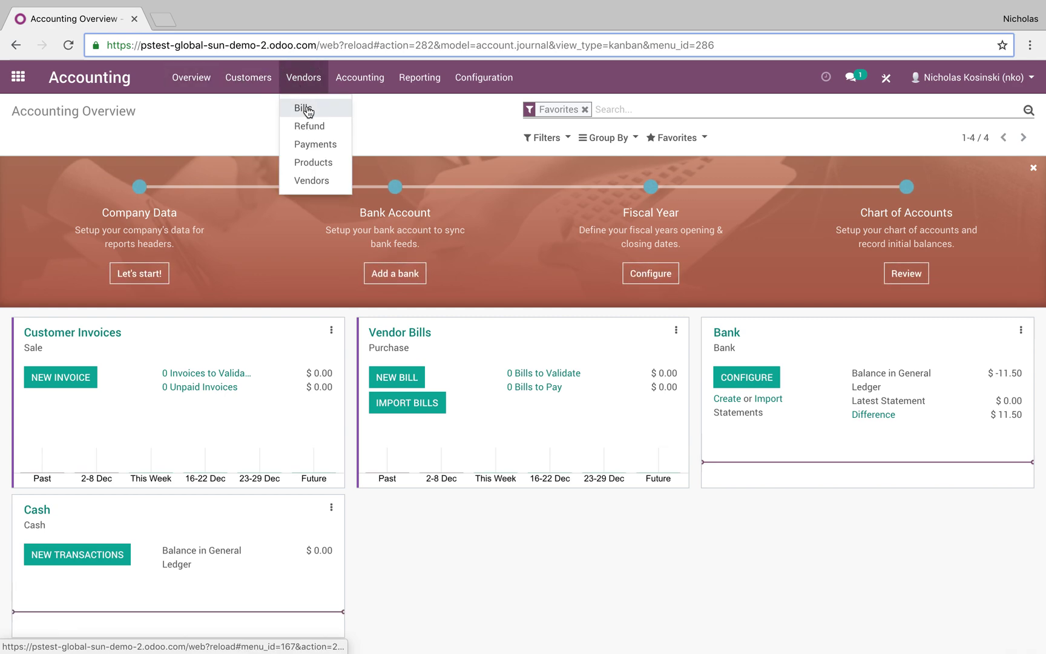
click(303, 105)
key(alt+c)
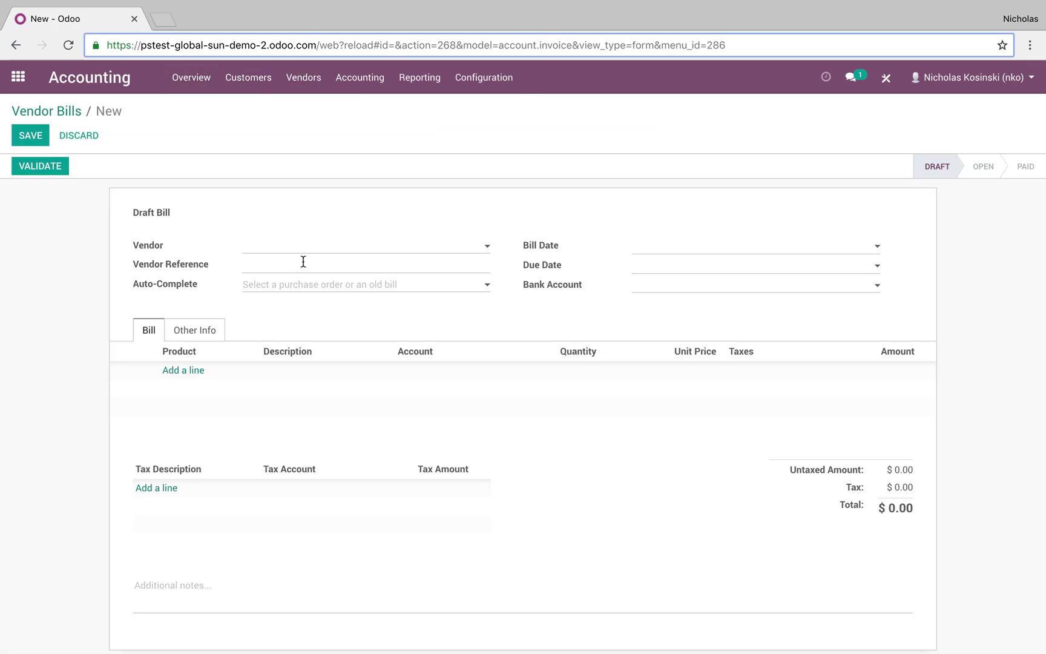
click(315, 245)
click(319, 267)
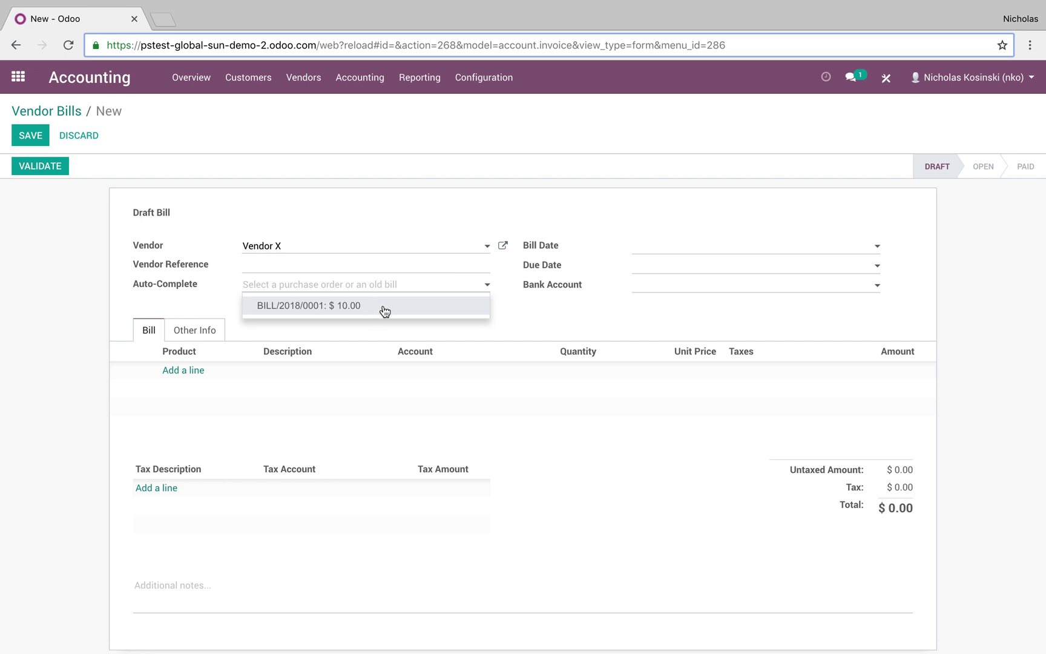
click(383, 308)
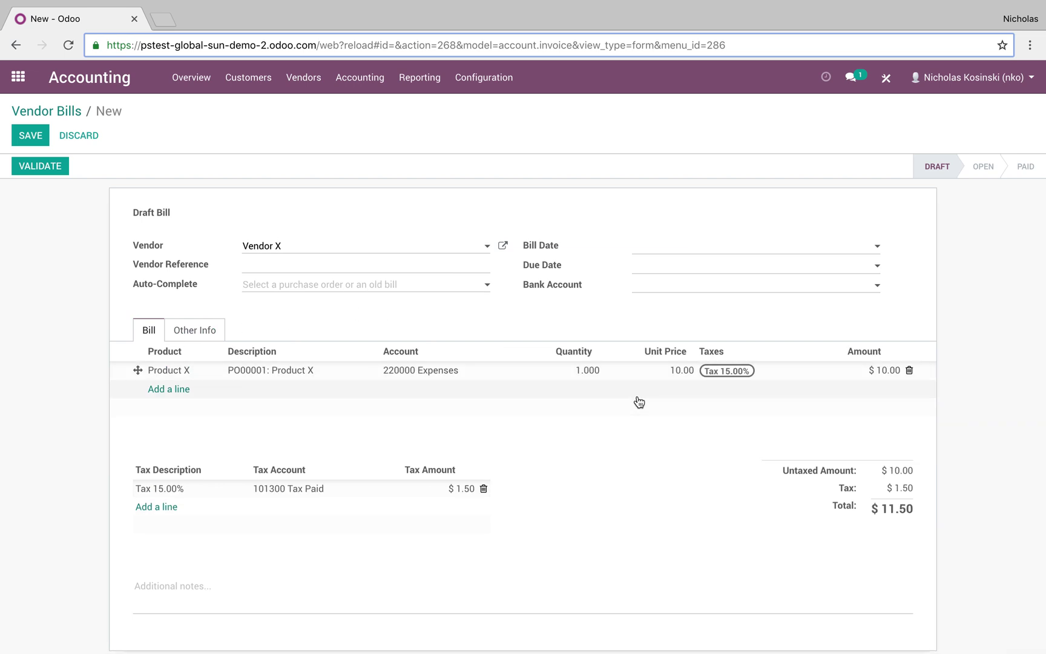
Step: Replace the copied line with Product X at unit price 100.50 and validate the bill
click(909, 368)
click(179, 372)
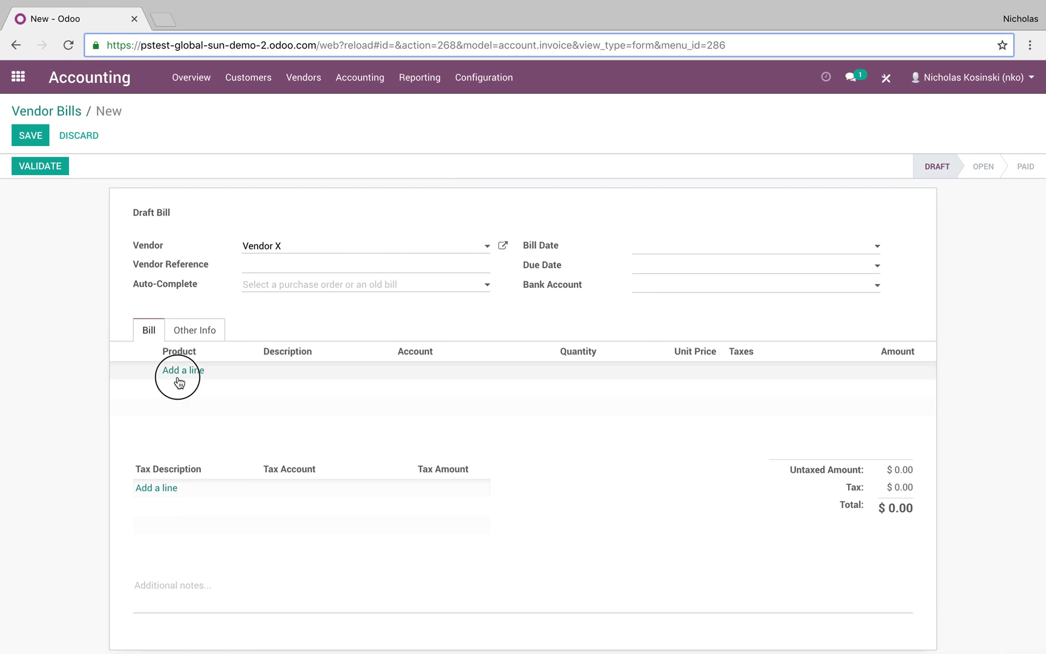
click(212, 394)
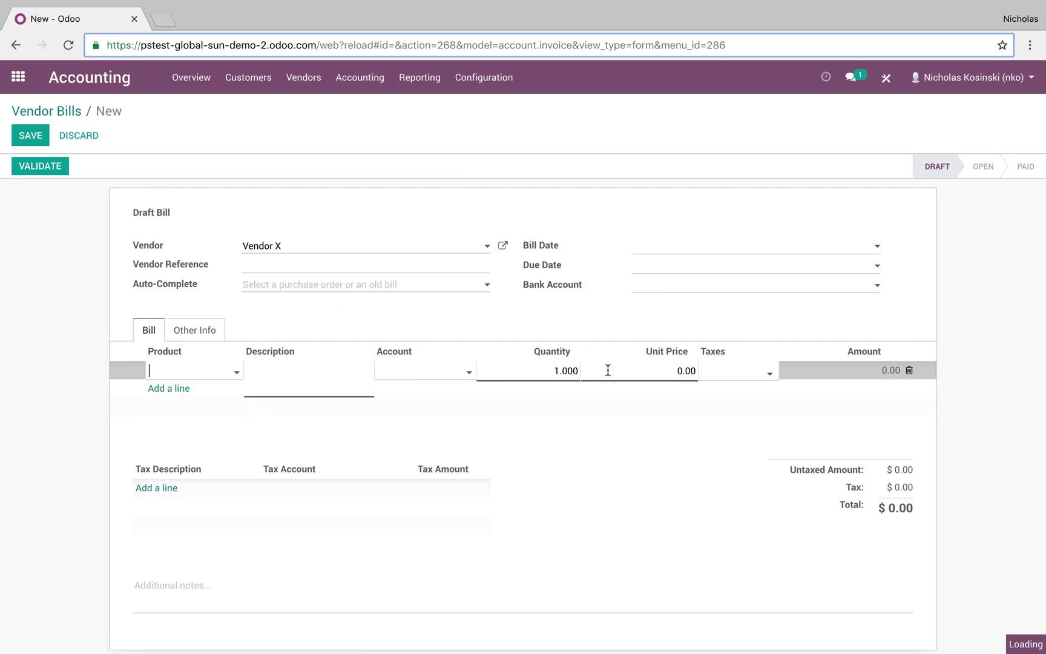
click(621, 370)
text(100)
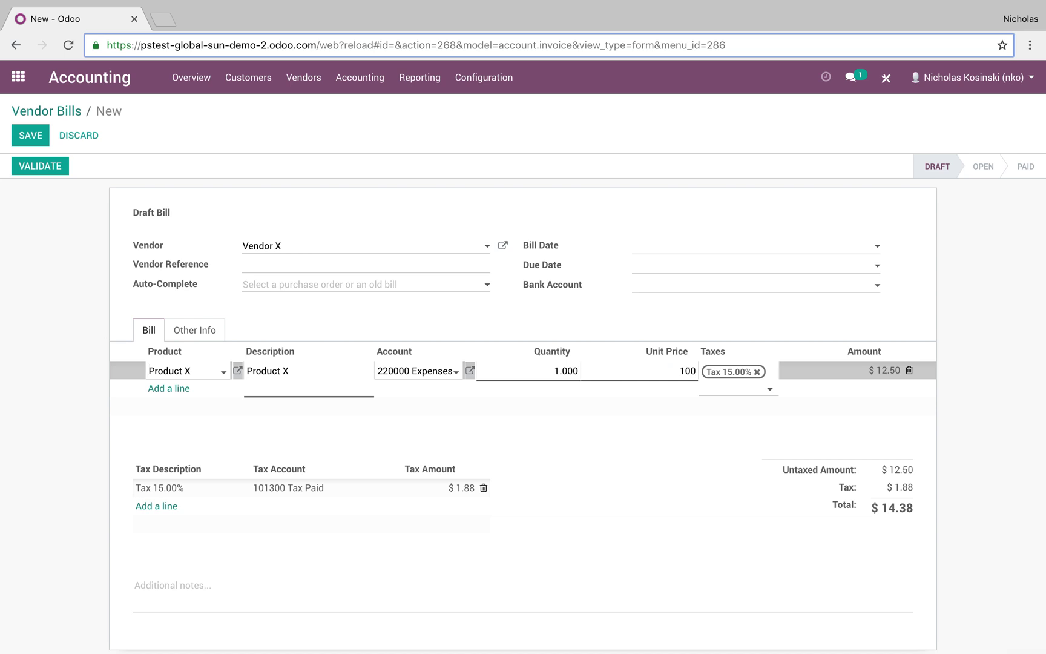
text(.50)
click(390, 429)
click(29, 163)
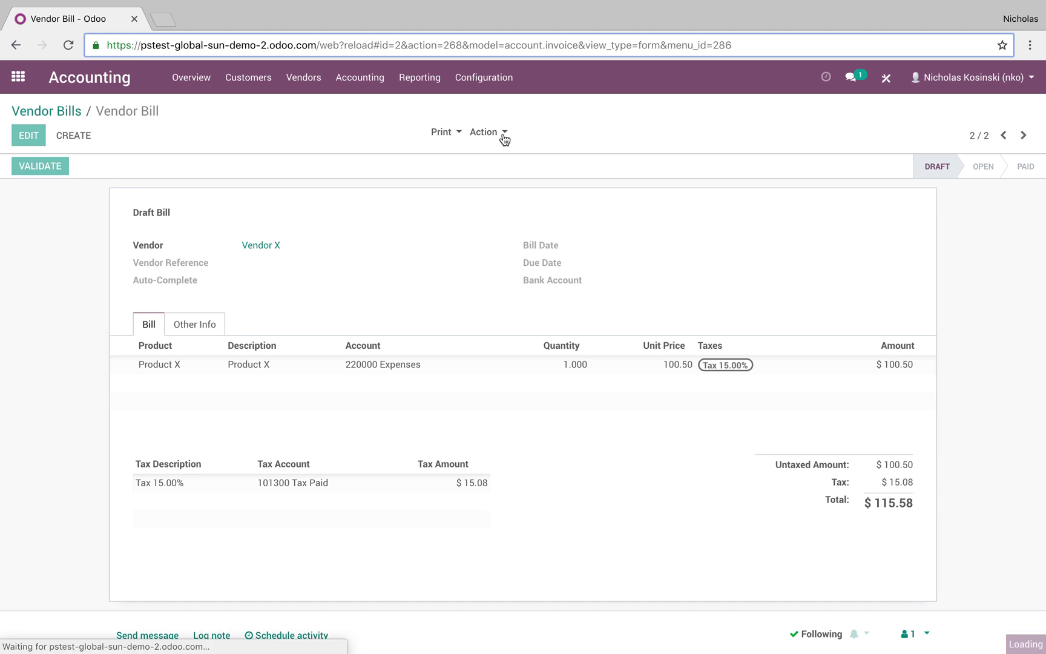
click(502, 134)
Step: Duplicate the bill, set unit price 115.50, then save and validate it as BILL/2018/0003
click(521, 174)
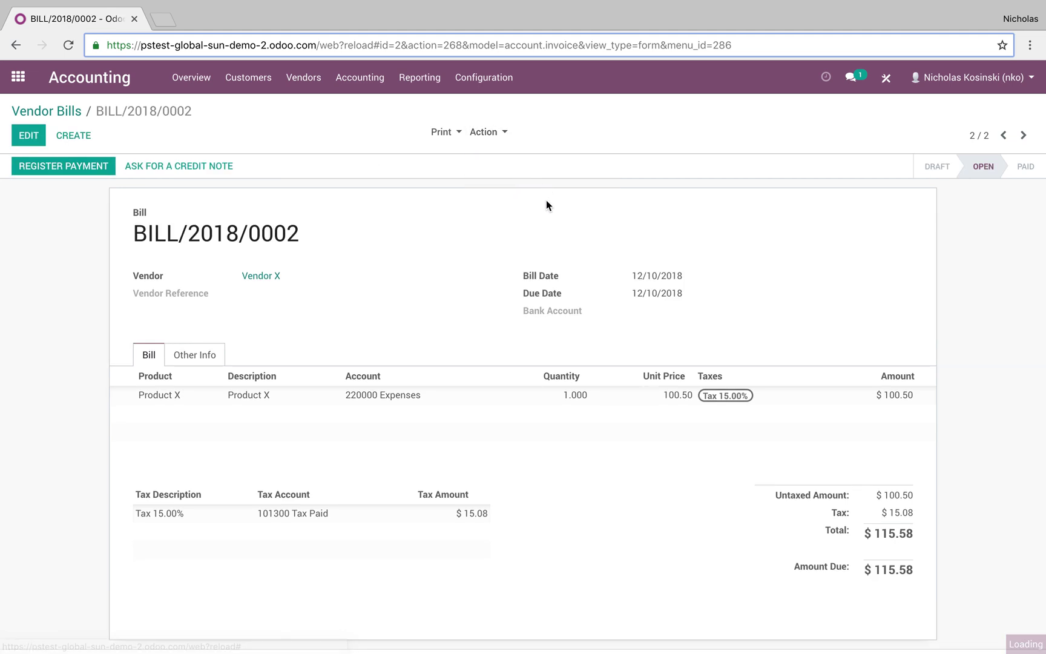
click(653, 371)
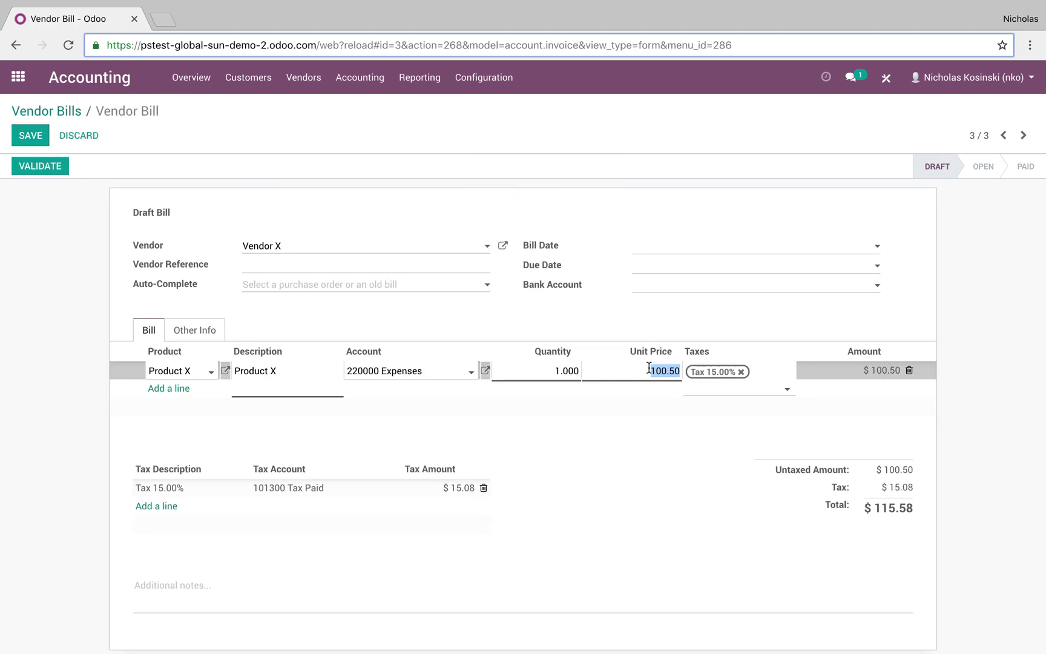
text(115)
click(16, 136)
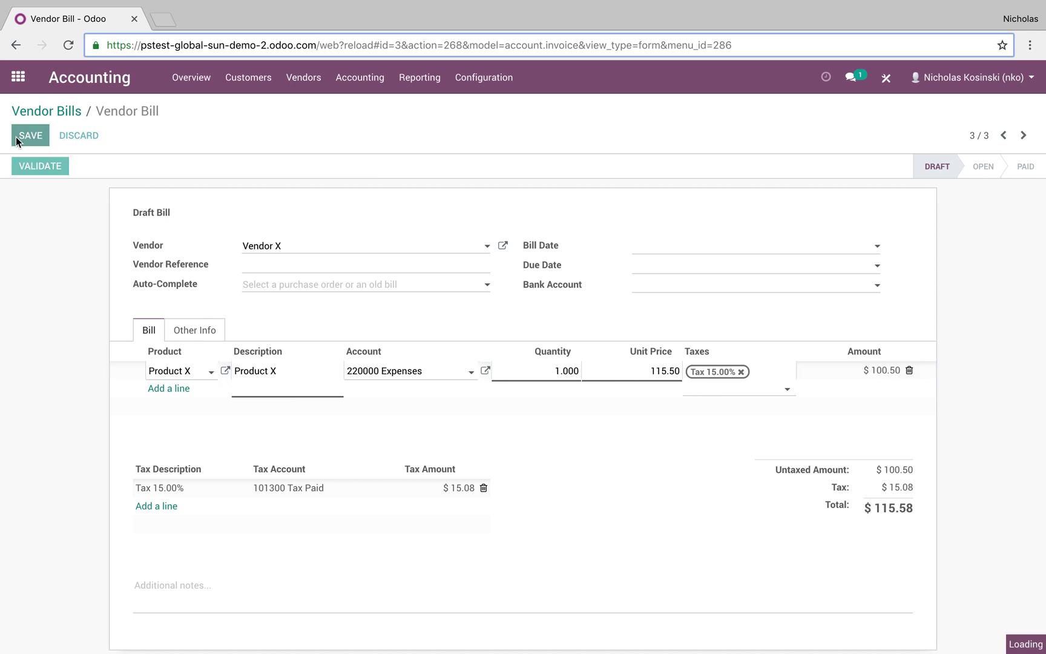
click(64, 171)
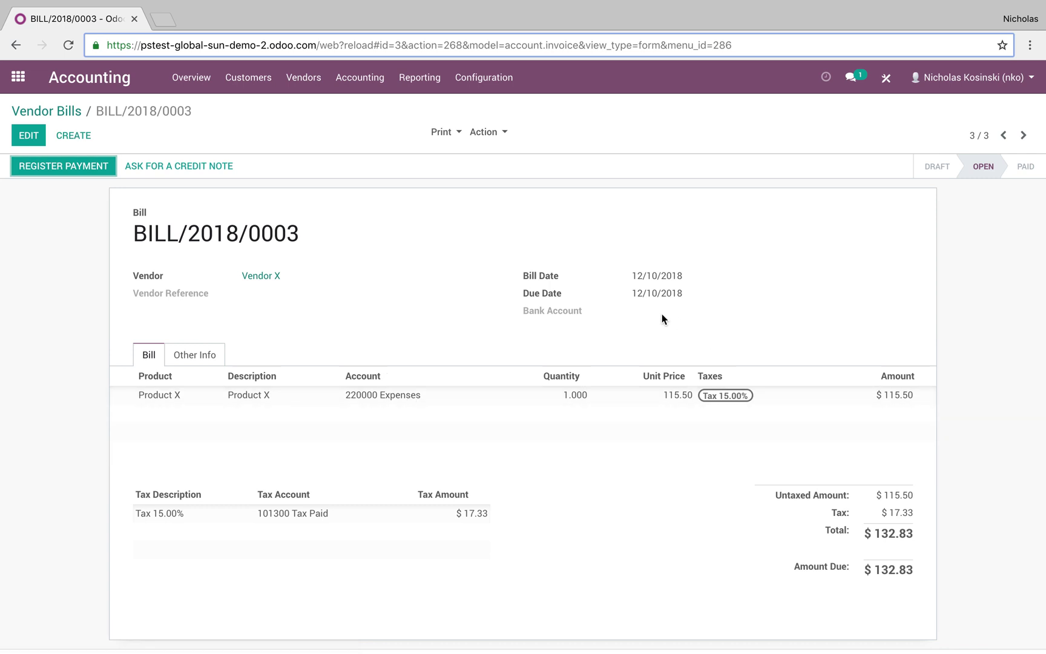
click(34, 111)
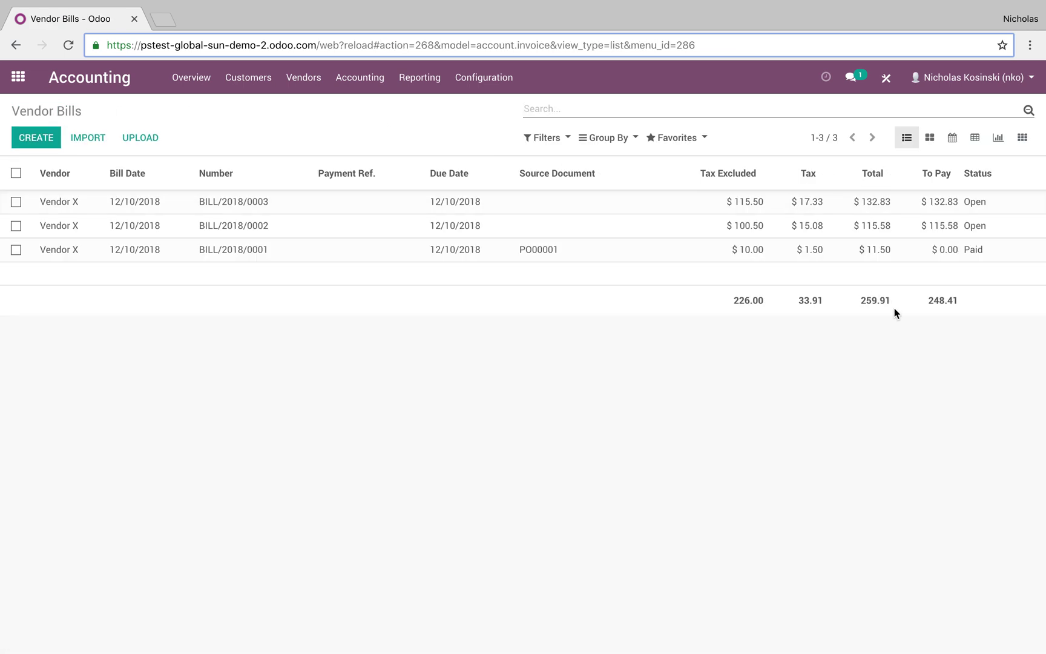
Step: Filter vendor bills to Open and note the 248.41 total left to pay
click(547, 137)
click(569, 208)
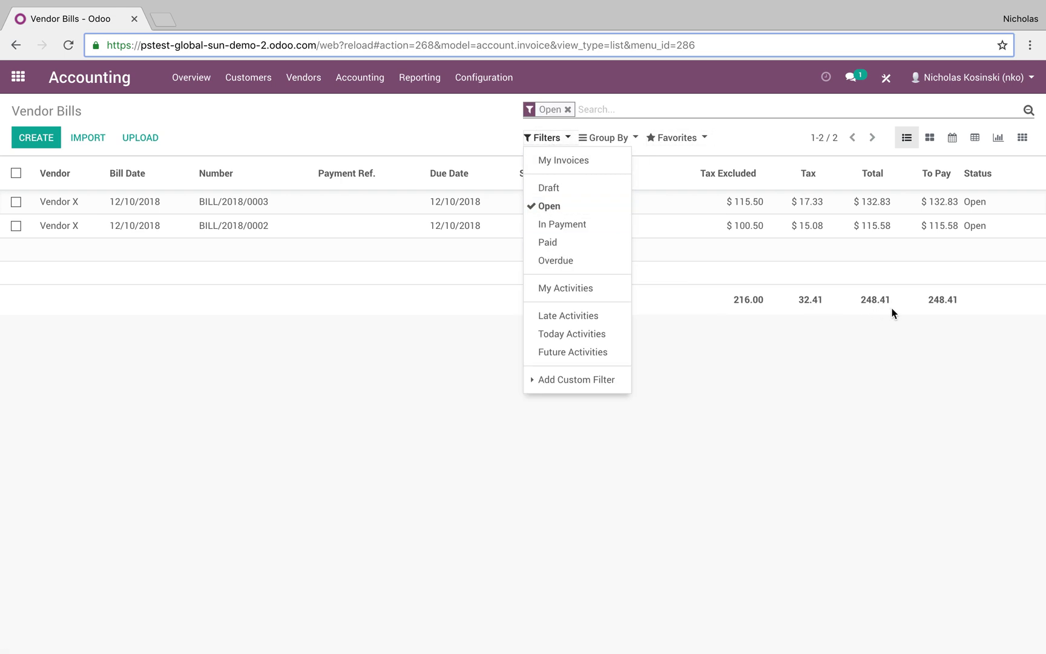
click(880, 381)
drag(852, 299, 891, 307)
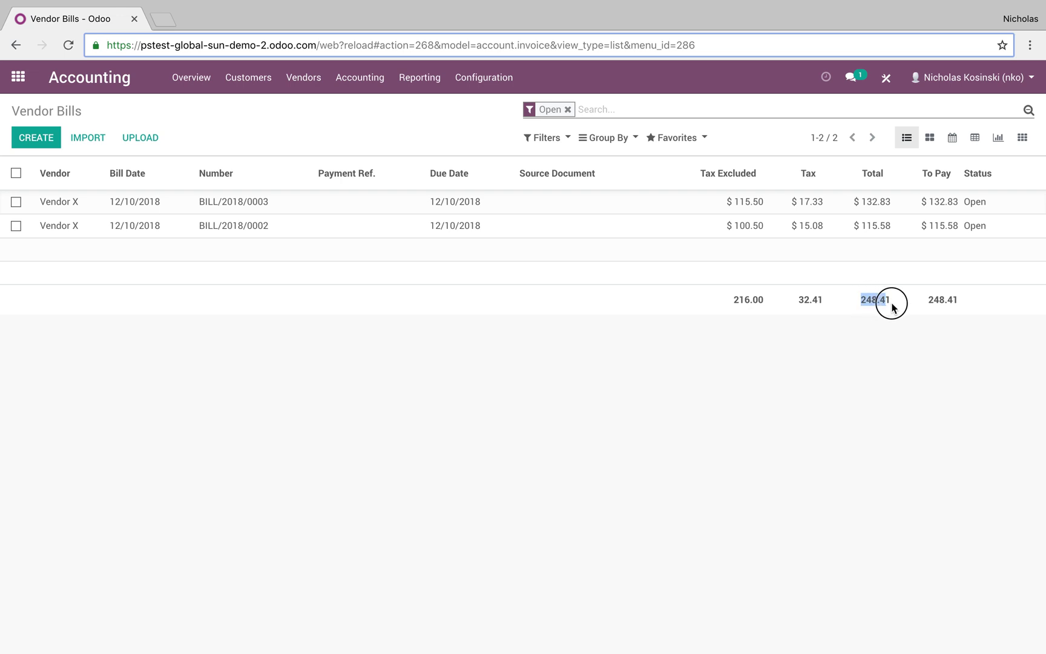
click(301, 78)
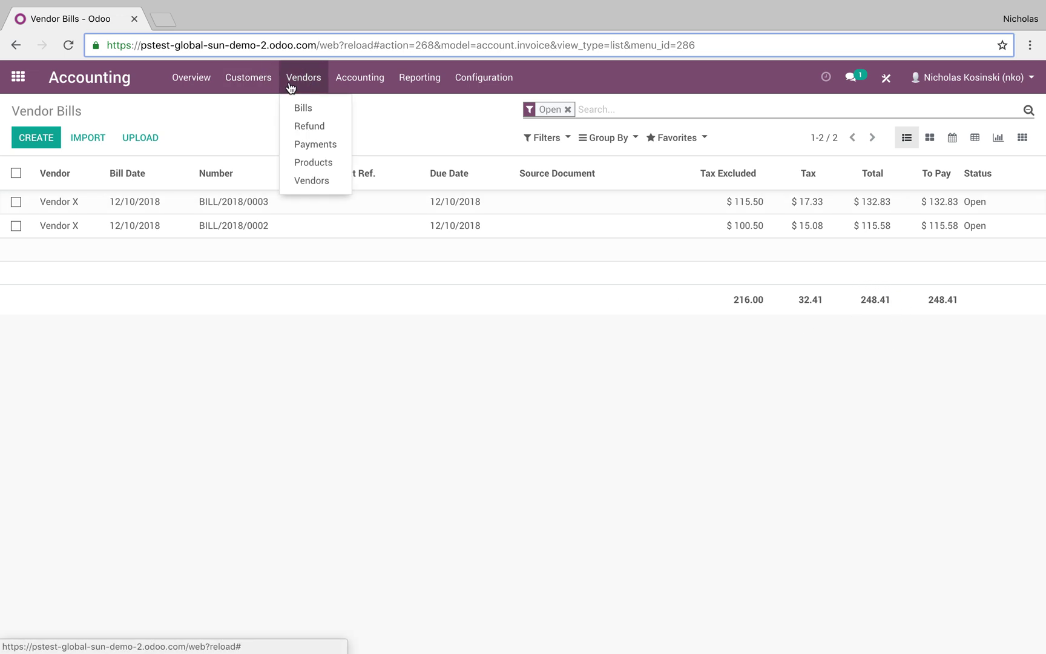
click(306, 141)
Step: Create a 248.41 payment to Vendor X, save and confirm it
click(36, 138)
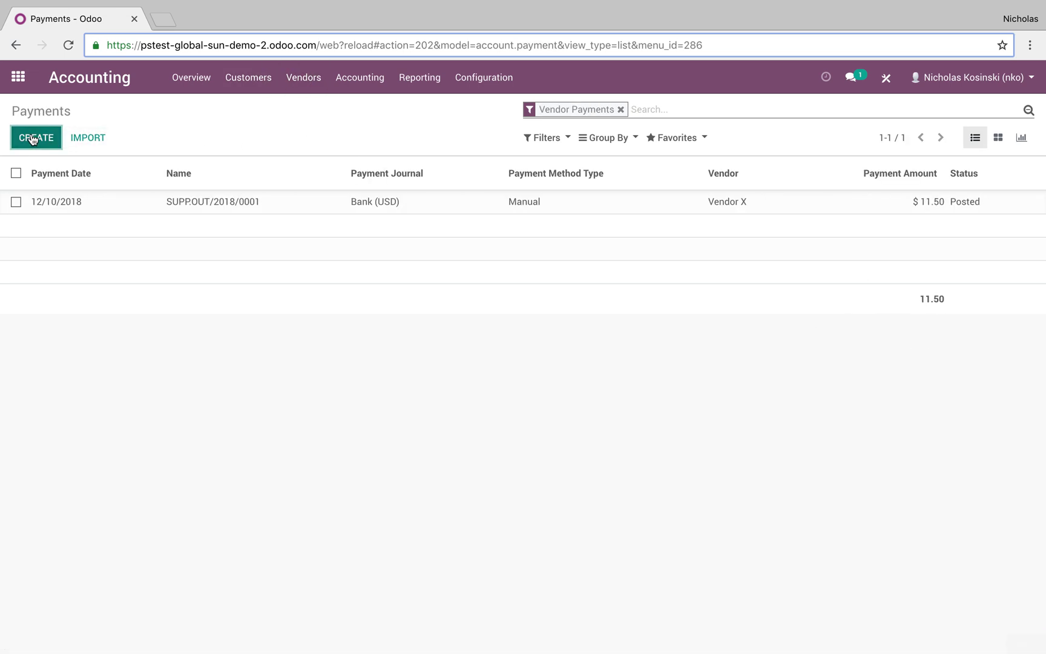
click(262, 309)
click(302, 335)
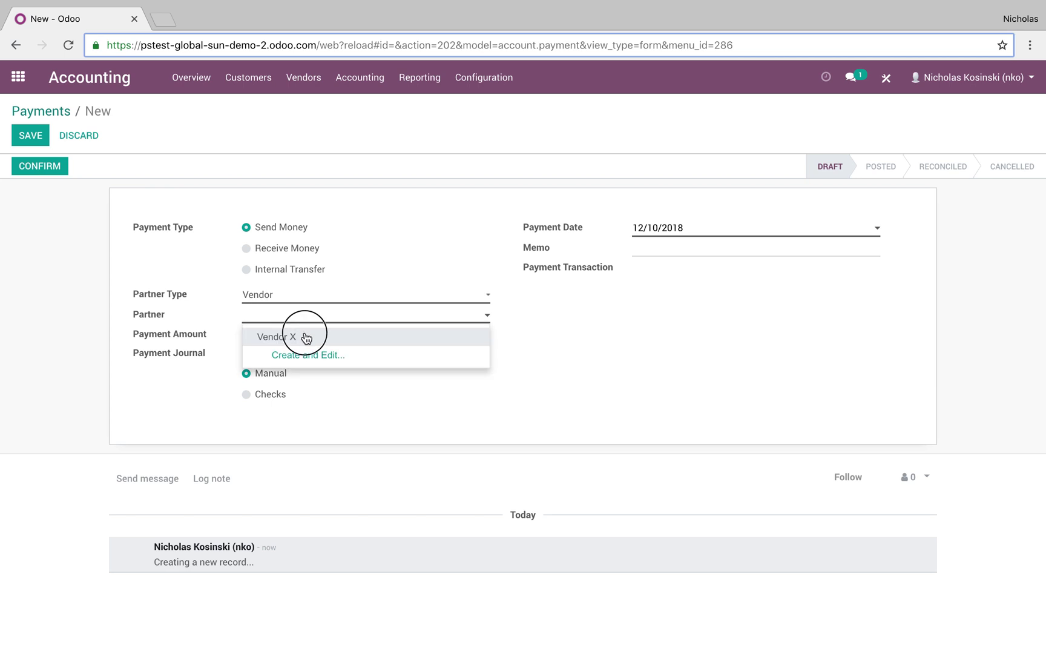
click(239, 334)
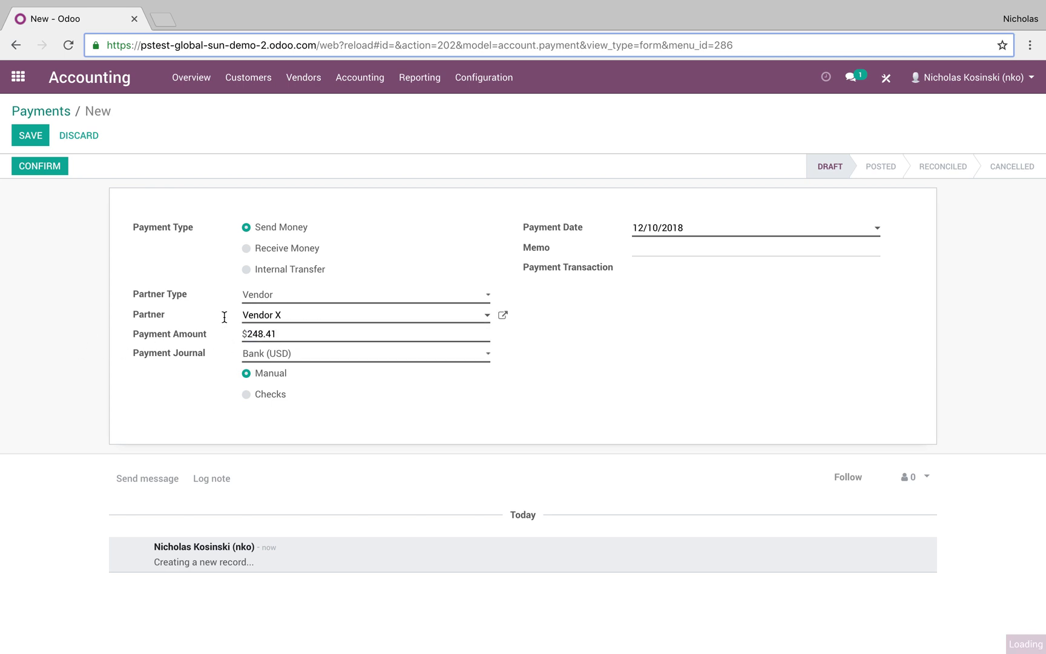
click(38, 133)
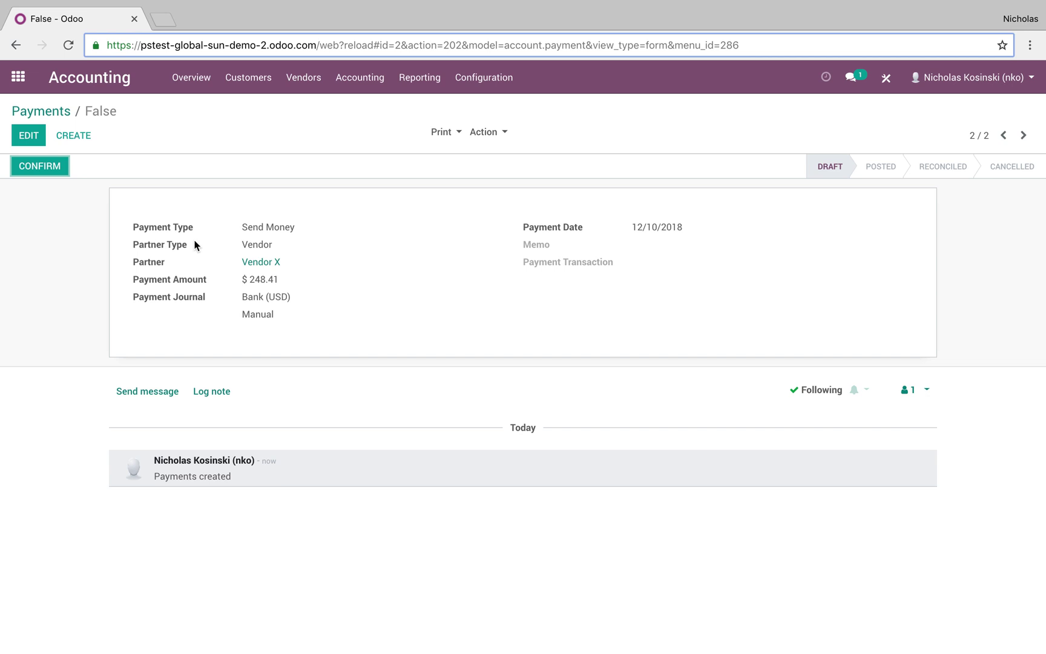
click(34, 166)
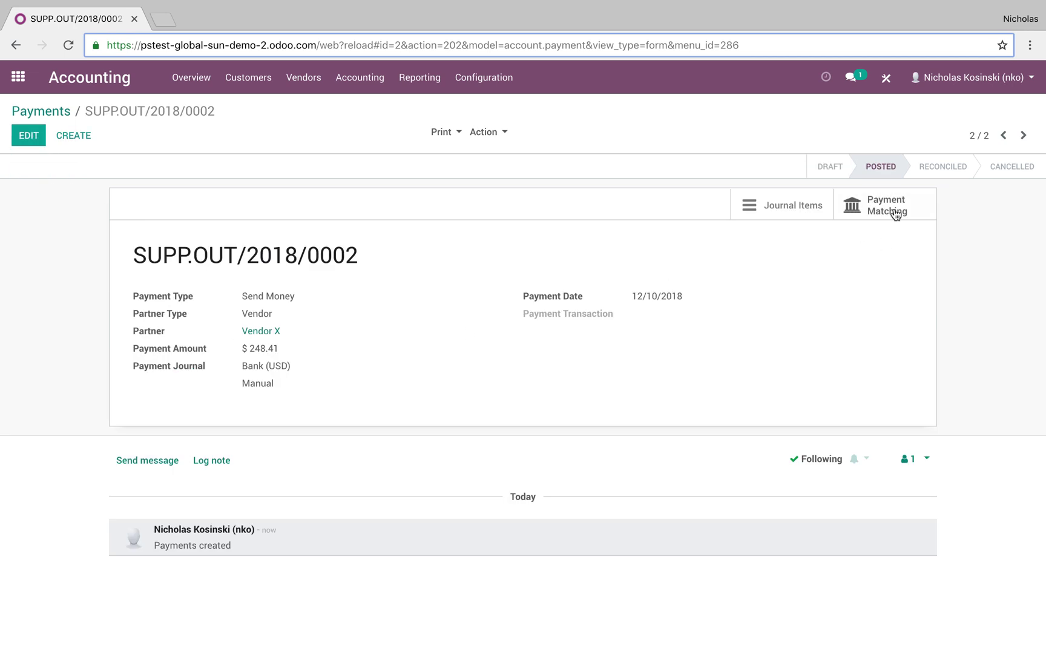
Step: Match the payment with BILL/2018/0003 and BILL/2018/0002 and reconcile
click(887, 207)
click(410, 332)
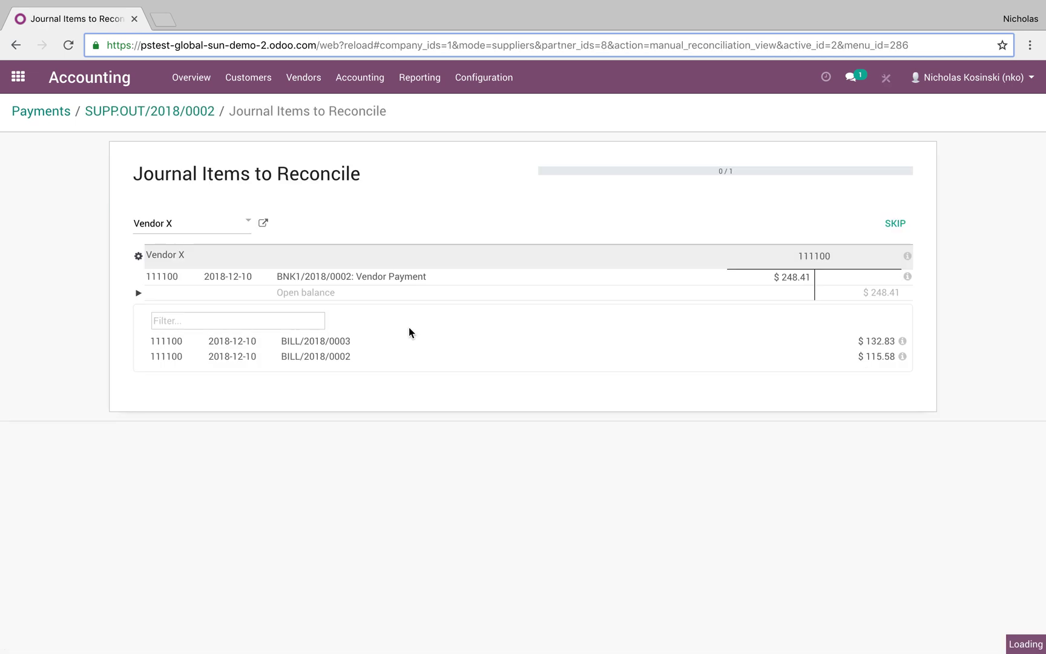
click(343, 343)
click(341, 358)
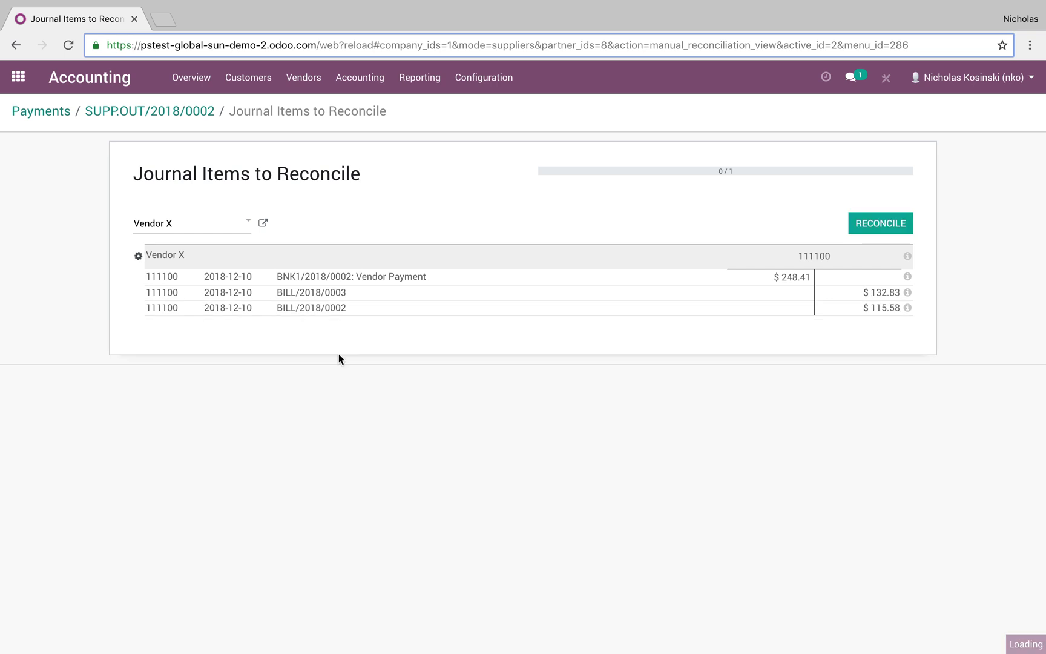
click(872, 231)
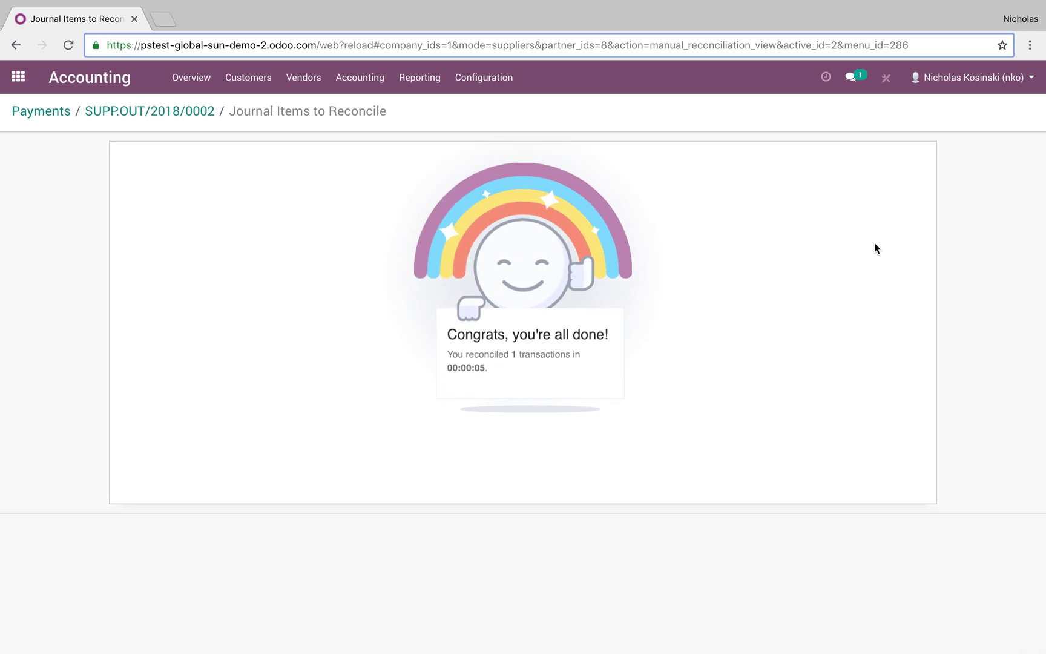
Step: Verify all three Vendor X bills show Paid with $0.00 due, then go home
click(158, 120)
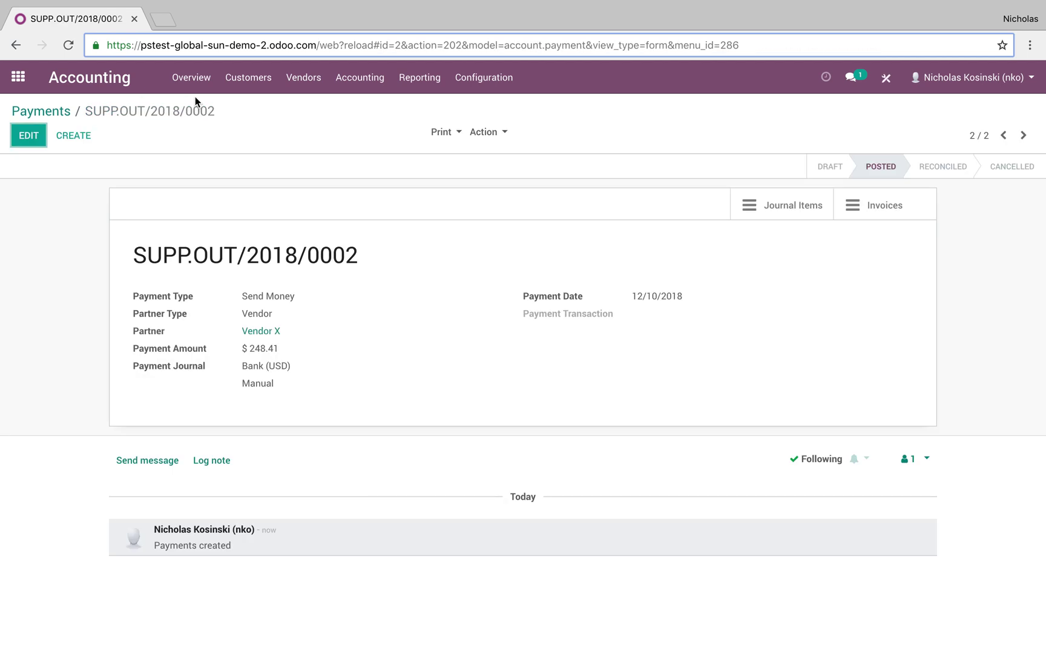
click(303, 77)
click(313, 109)
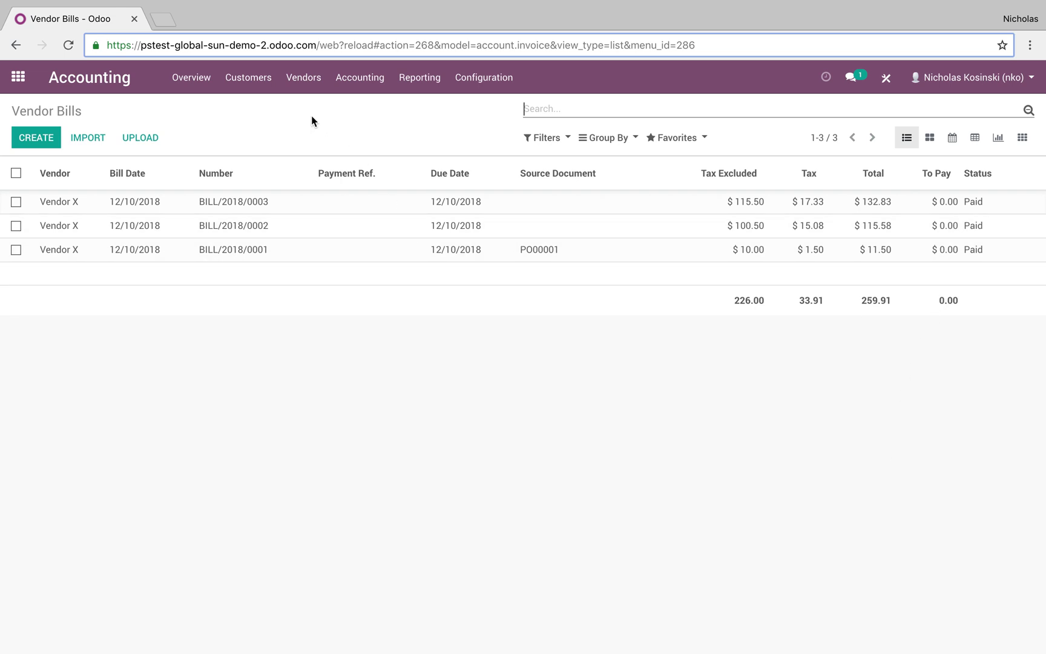
click(27, 81)
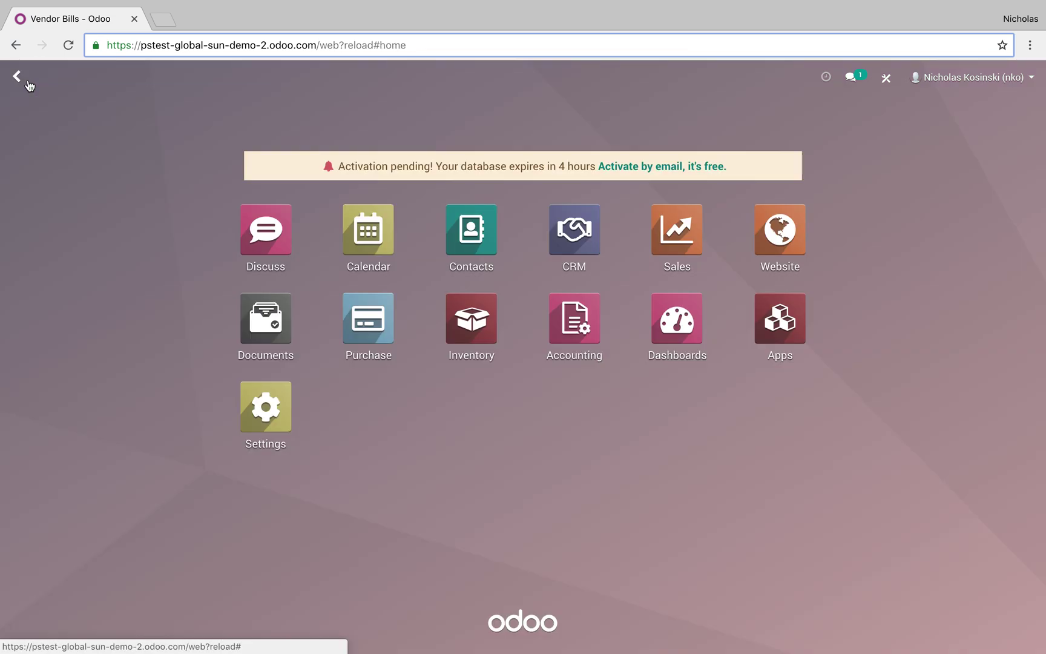